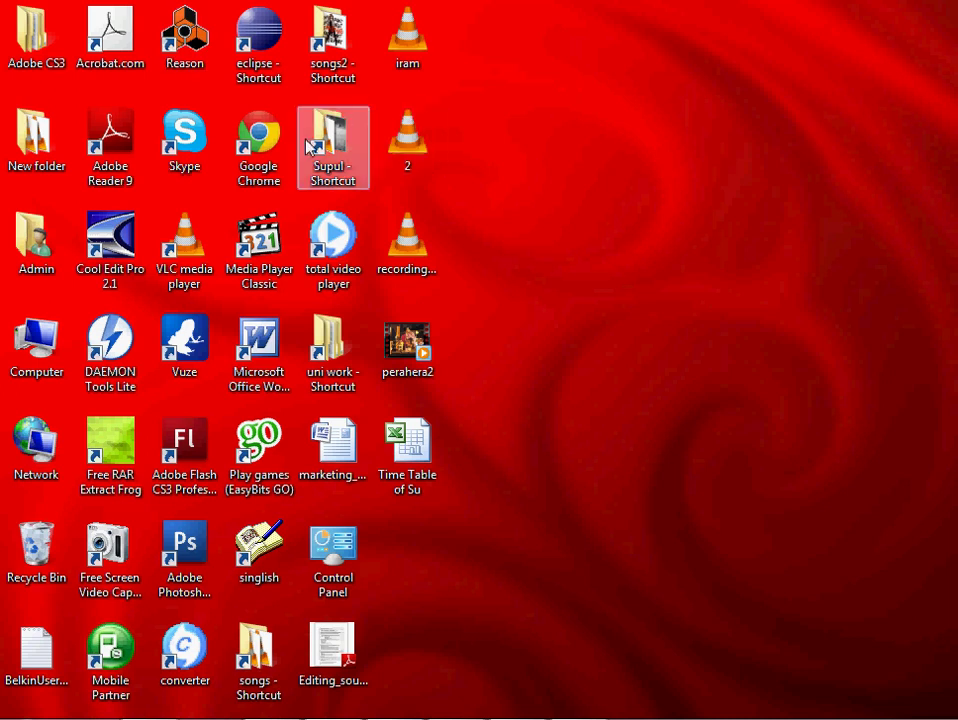
Step: Launch Reason, then replace the open Demo Song with a new empty song
{"action": "double_click", "coordinate": [185, 38]}
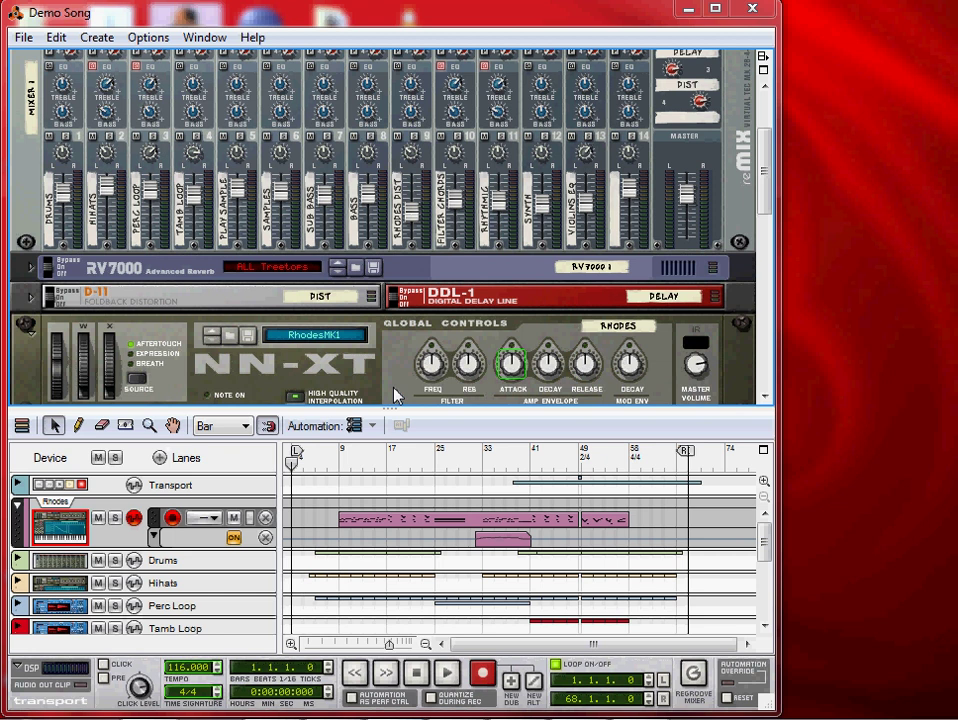
{"action": "left_click", "coordinate": [20, 38]}
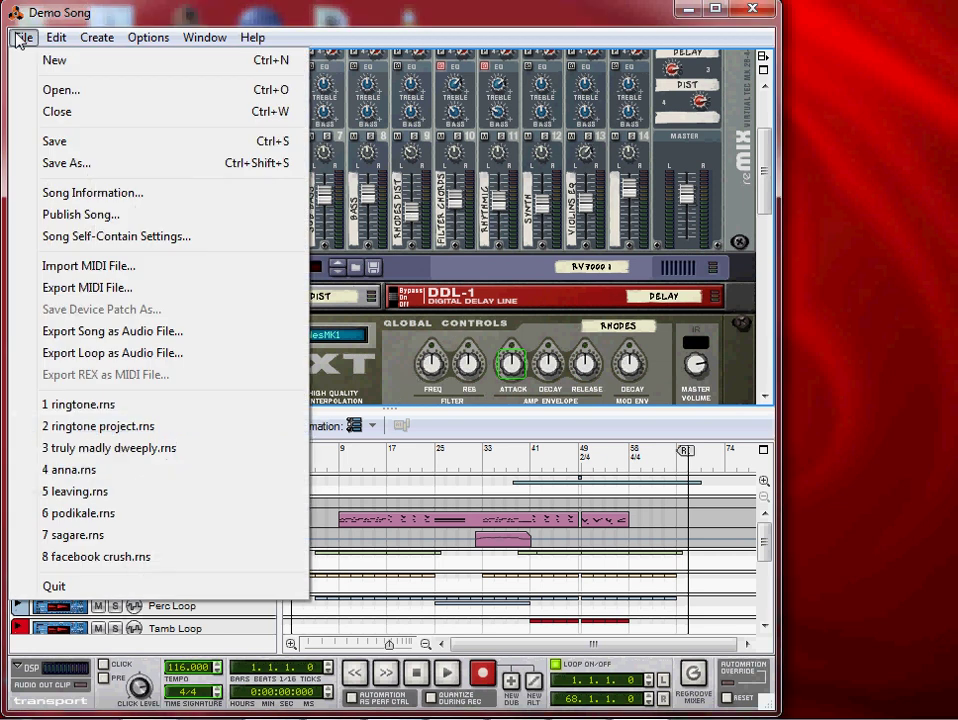
{"action": "left_click", "coordinate": [30, 60]}
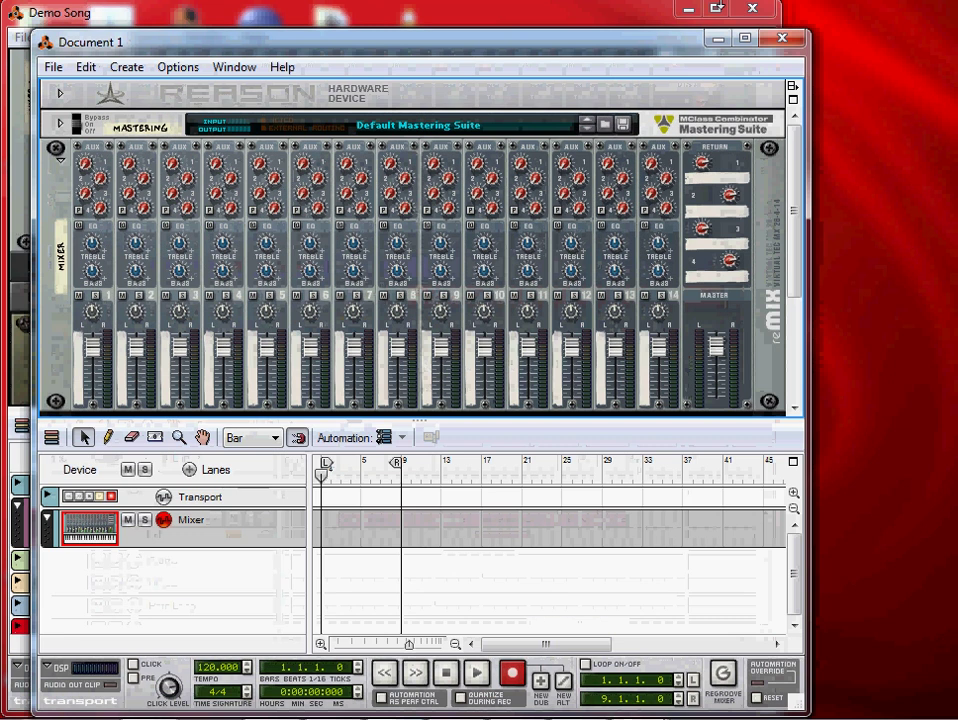
{"action": "left_click", "coordinate": [750, 9]}
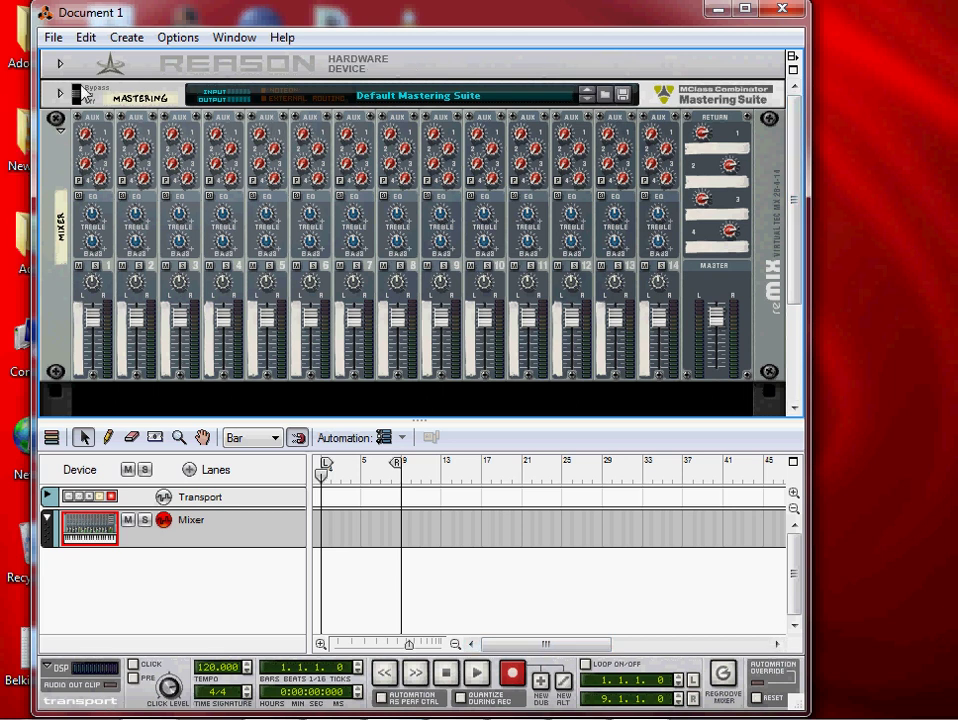
Step: Add a Dr.REX Loop Player to the rack below the mixer and preview its default loop
{"action": "left_click", "coordinate": [126, 38]}
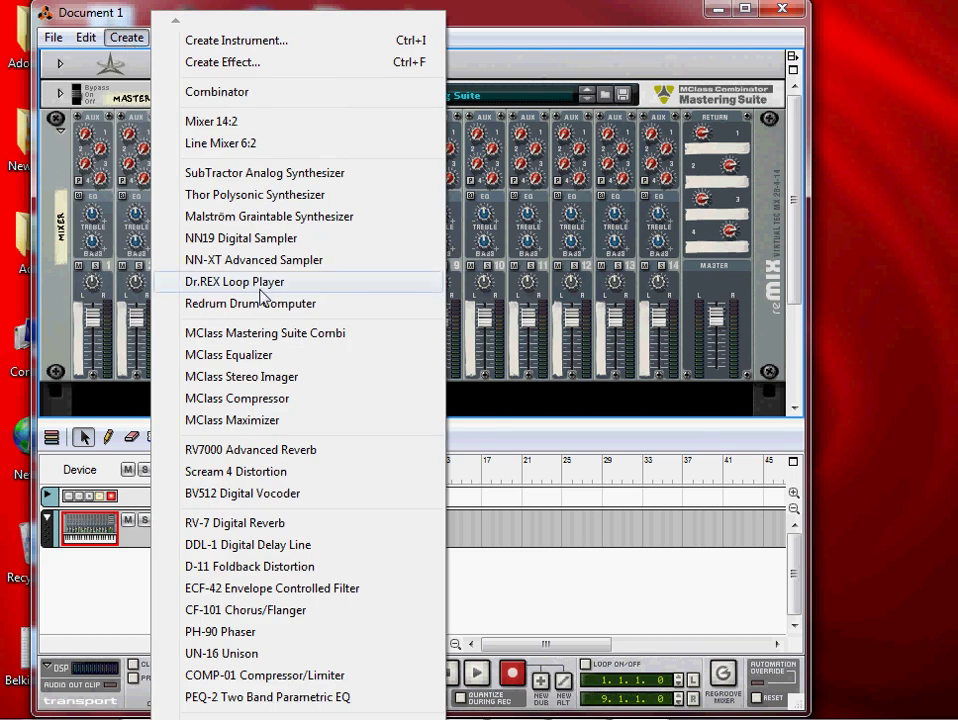
{"action": "left_click", "coordinate": [60, 164]}
{"action": "right_click", "coordinate": [59, 160]}
{"action": "mouse_move", "coordinate": [116, 320]}
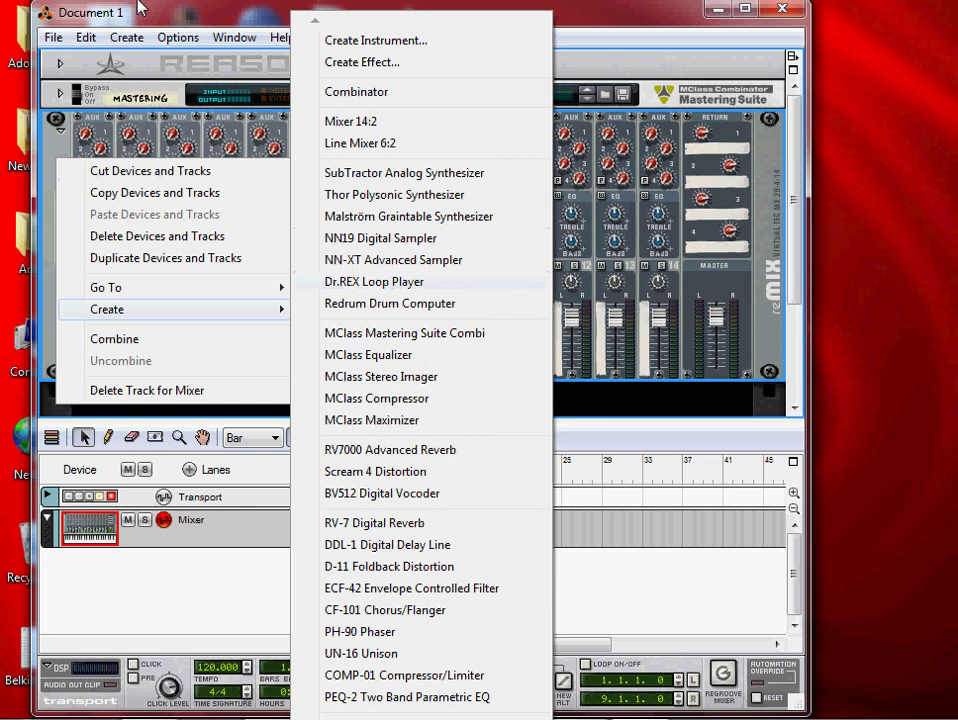
{"action": "left_click", "coordinate": [112, 38]}
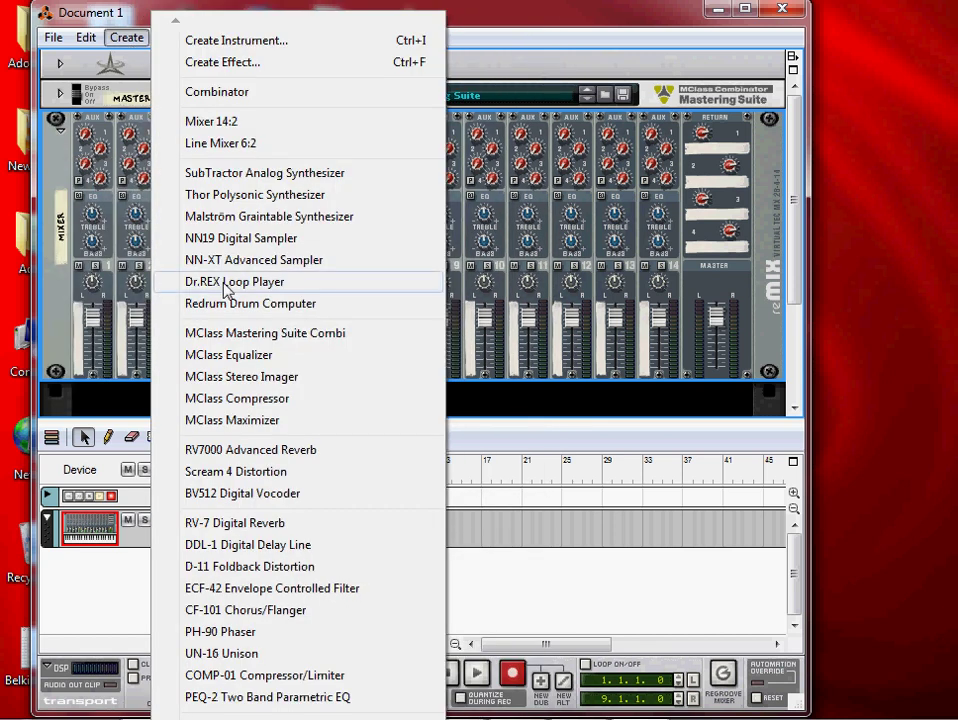
{"action": "left_click", "coordinate": [224, 284]}
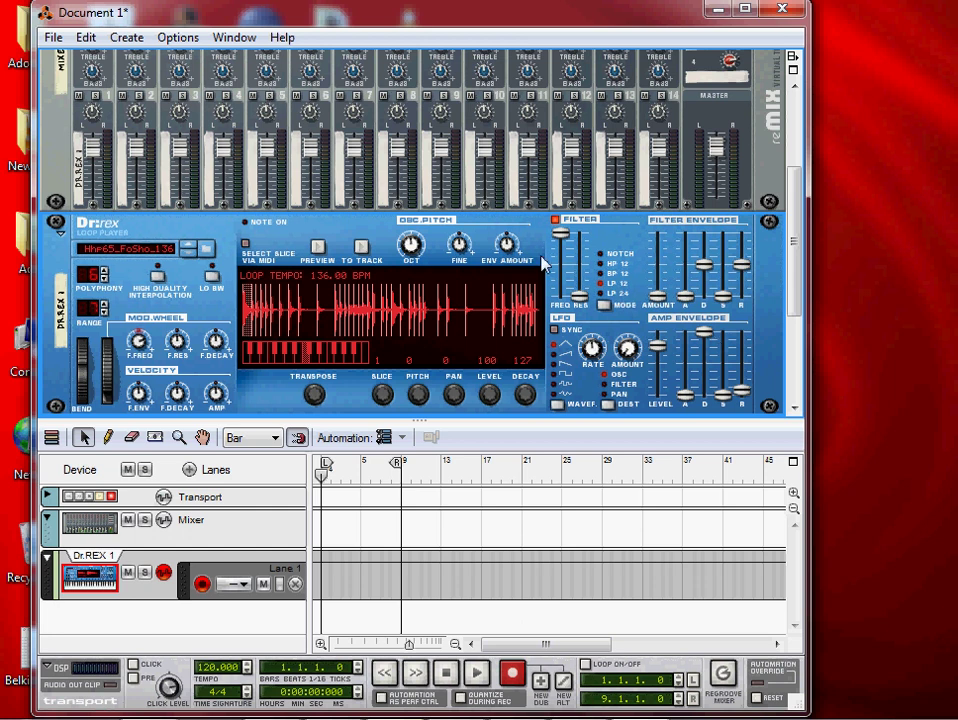
{"action": "left_click", "coordinate": [318, 247]}
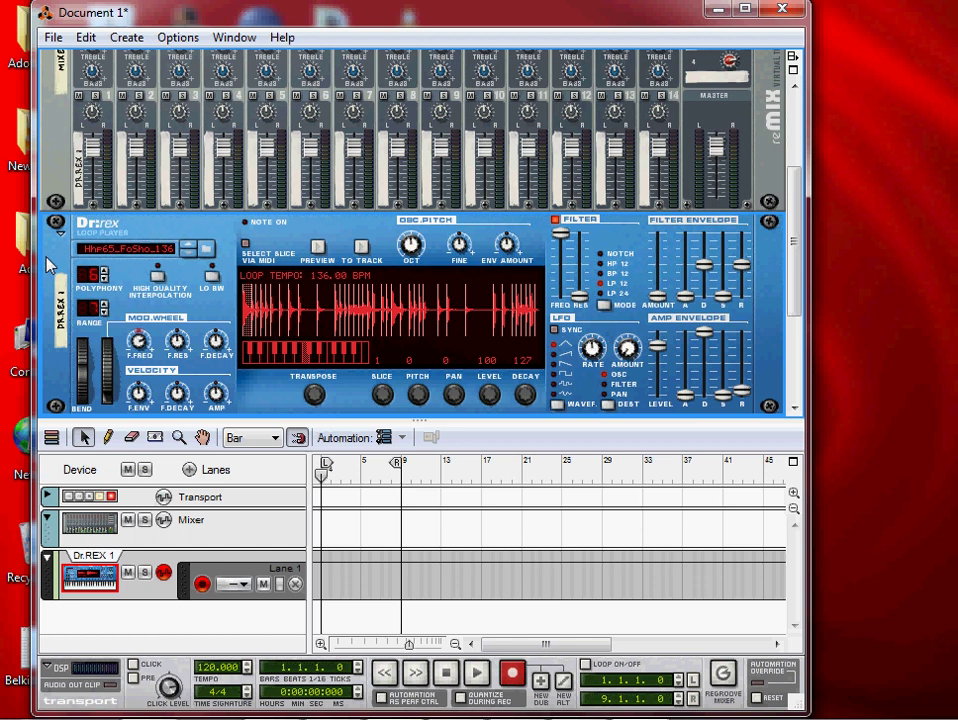
{"action": "left_click", "coordinate": [307, 360]}
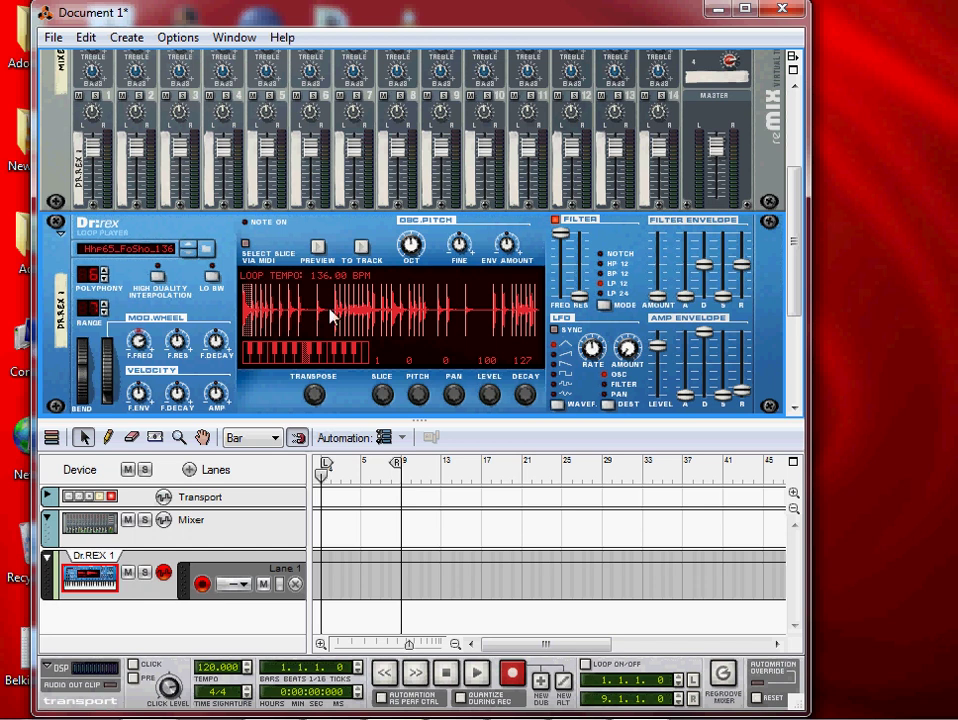
Step: Load Hhp10_Bomb Beat_103_Chrnc.rx2 from the Hip Hop drum loops into the Dr.REX player and preview it
{"action": "left_click", "coordinate": [209, 255]}
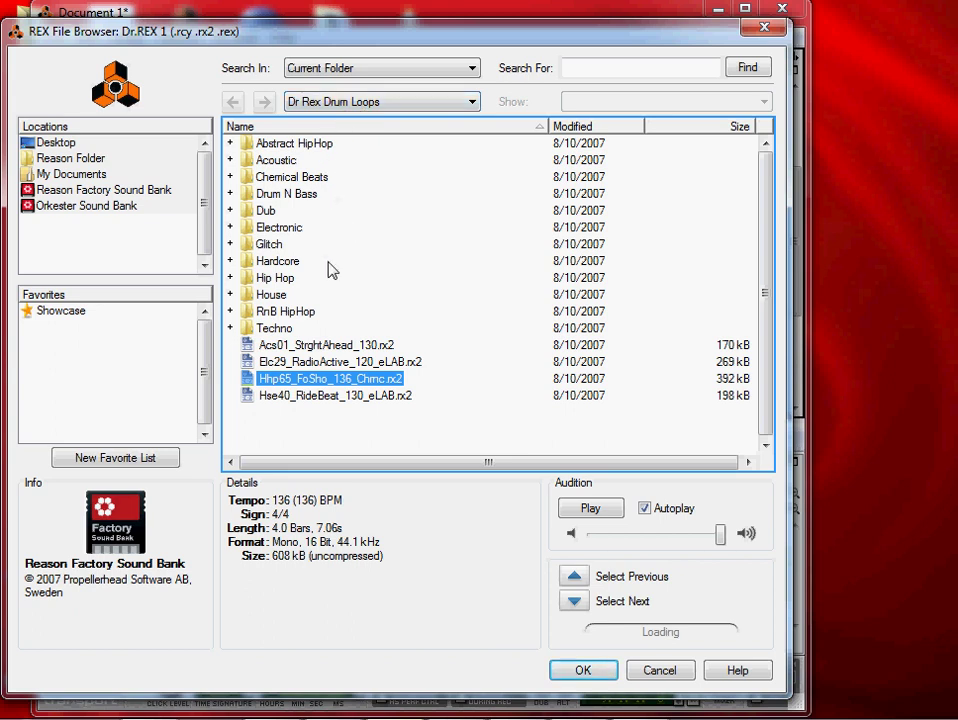
{"action": "double_click", "coordinate": [280, 279]}
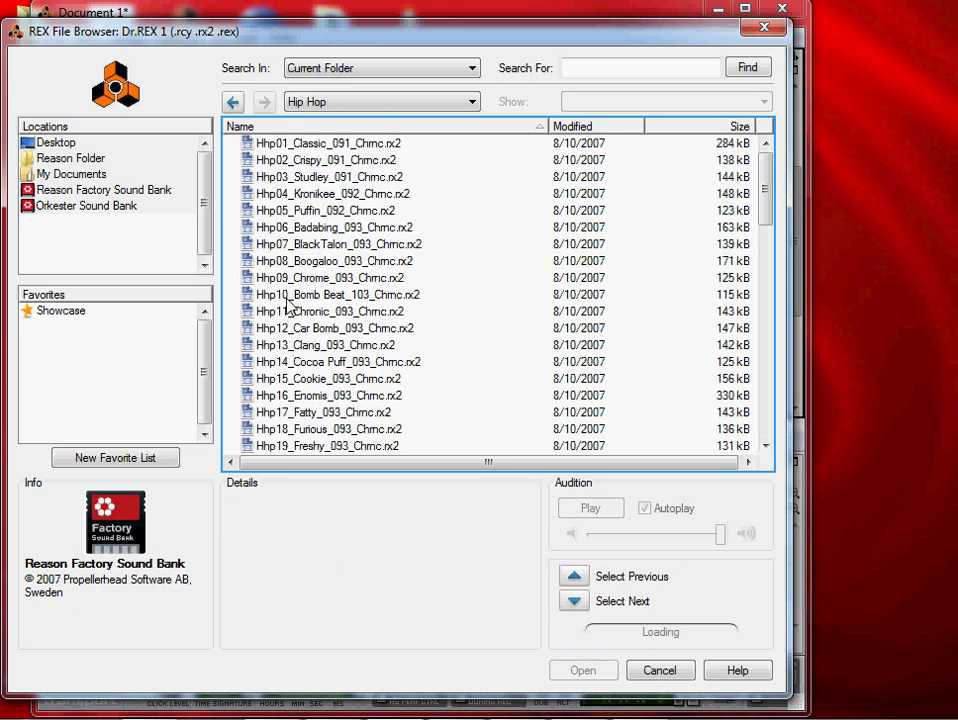
{"action": "left_click", "coordinate": [288, 296]}
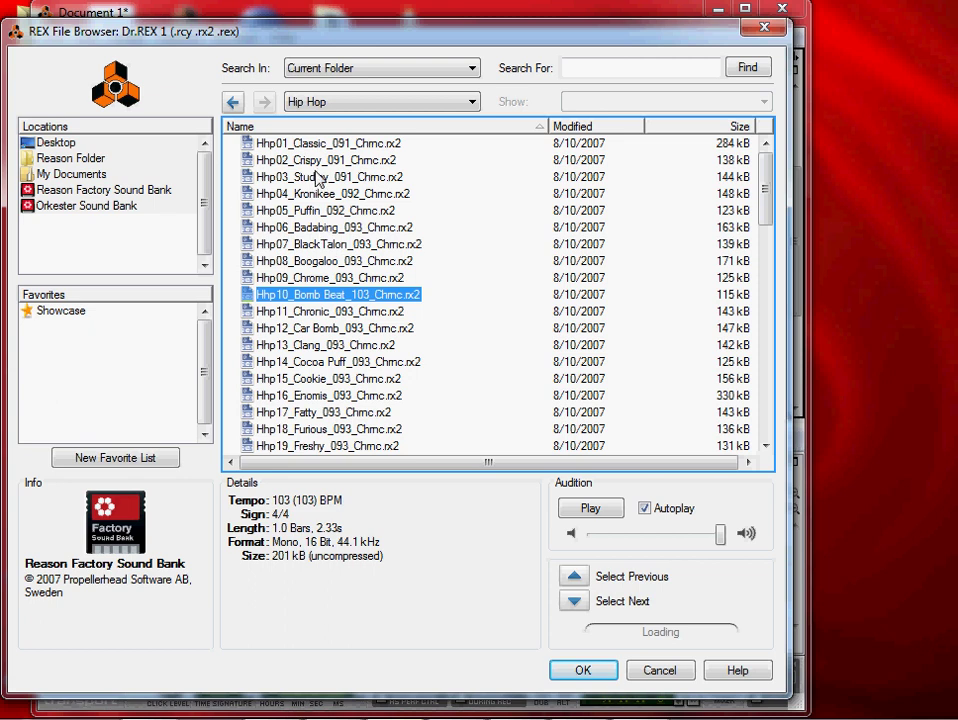
{"action": "left_click", "coordinate": [312, 160]}
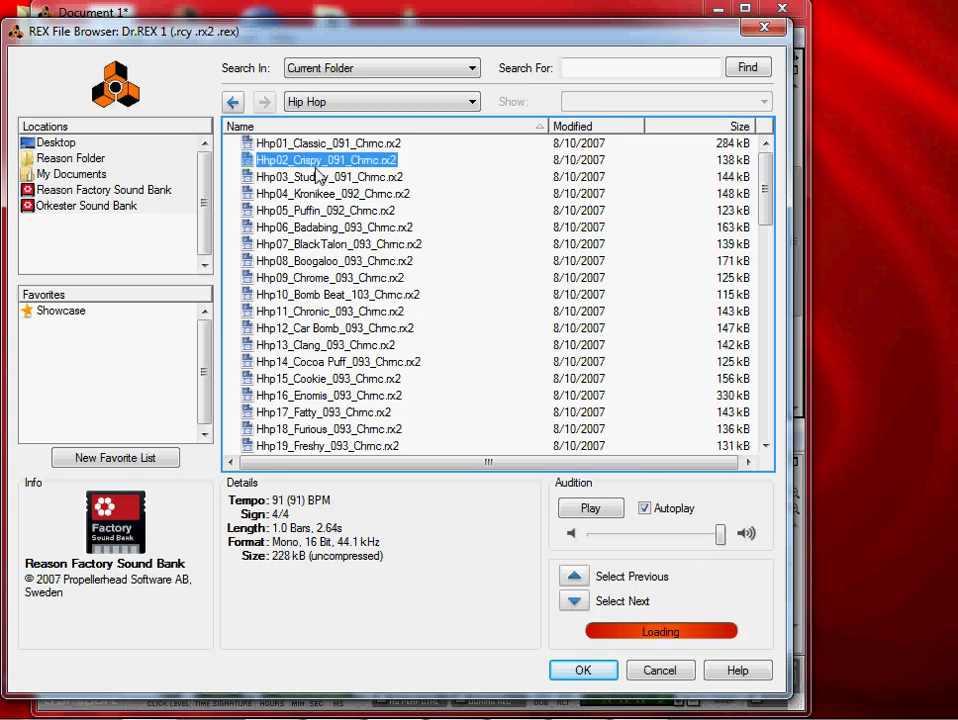
{"action": "left_click", "coordinate": [307, 298]}
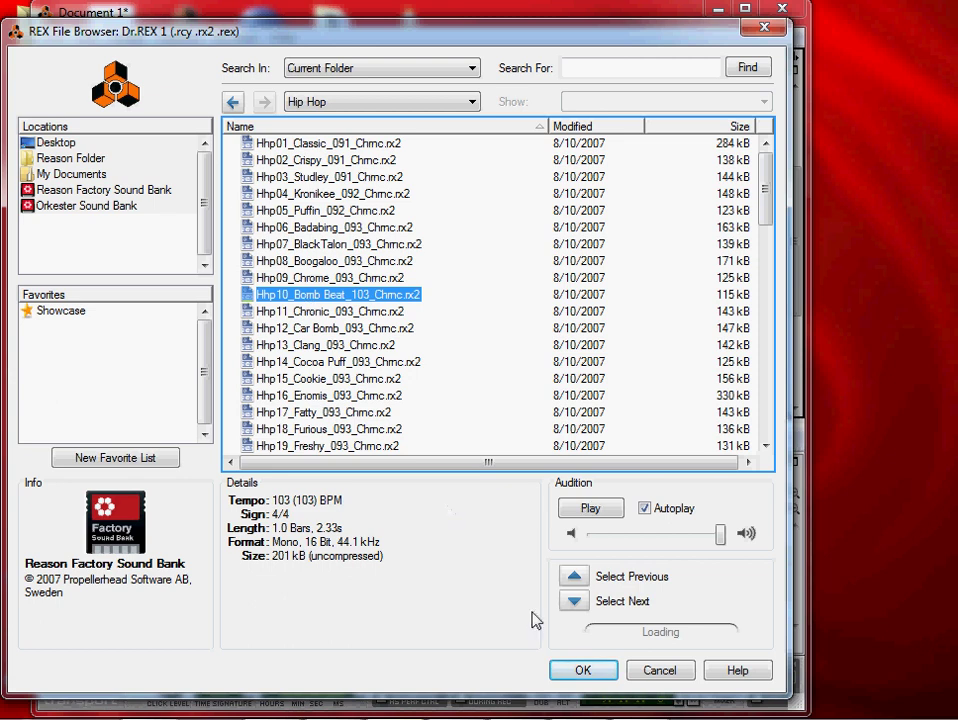
{"action": "left_click", "coordinate": [599, 670]}
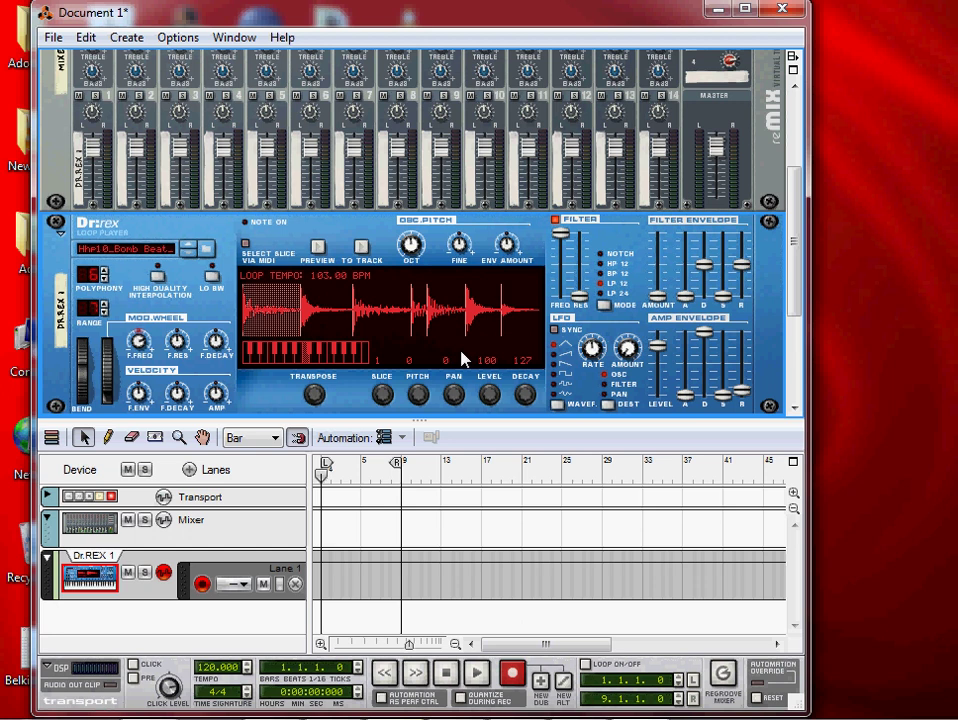
{"action": "left_click", "coordinate": [322, 250]}
Step: Fill the Dr.REX sequencer track with the loop up to a right locator at bar 17 and play it back
{"action": "left_click_drag", "start_coordinate": [400, 470], "coordinate": [478, 467]}
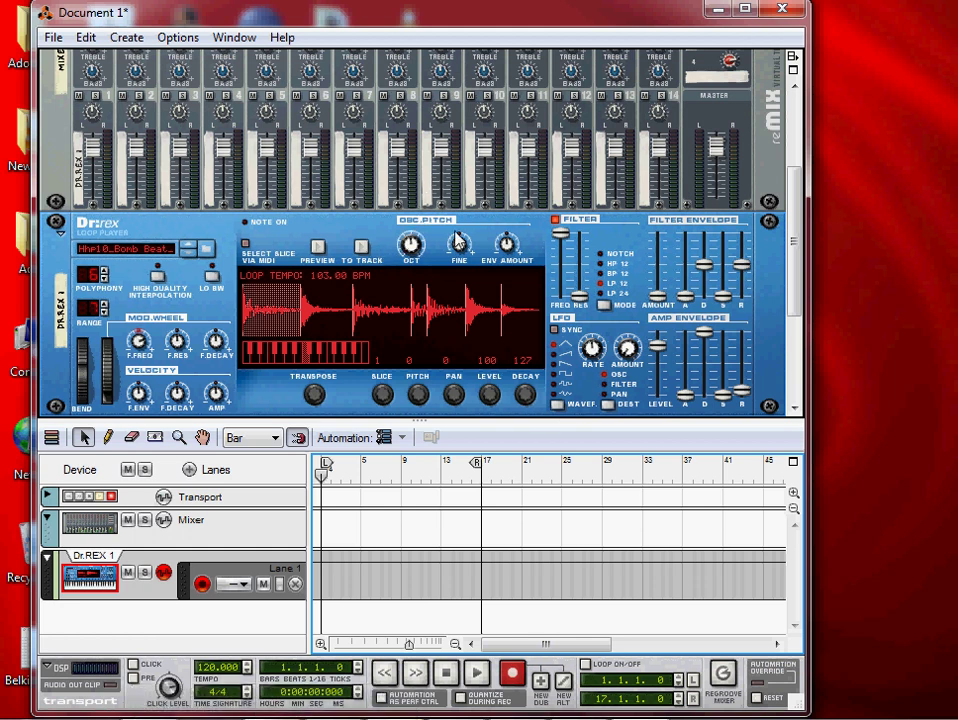
{"action": "scroll", "coordinate": [600, 330], "scroll_direction": "down", "scroll_amount": 1}
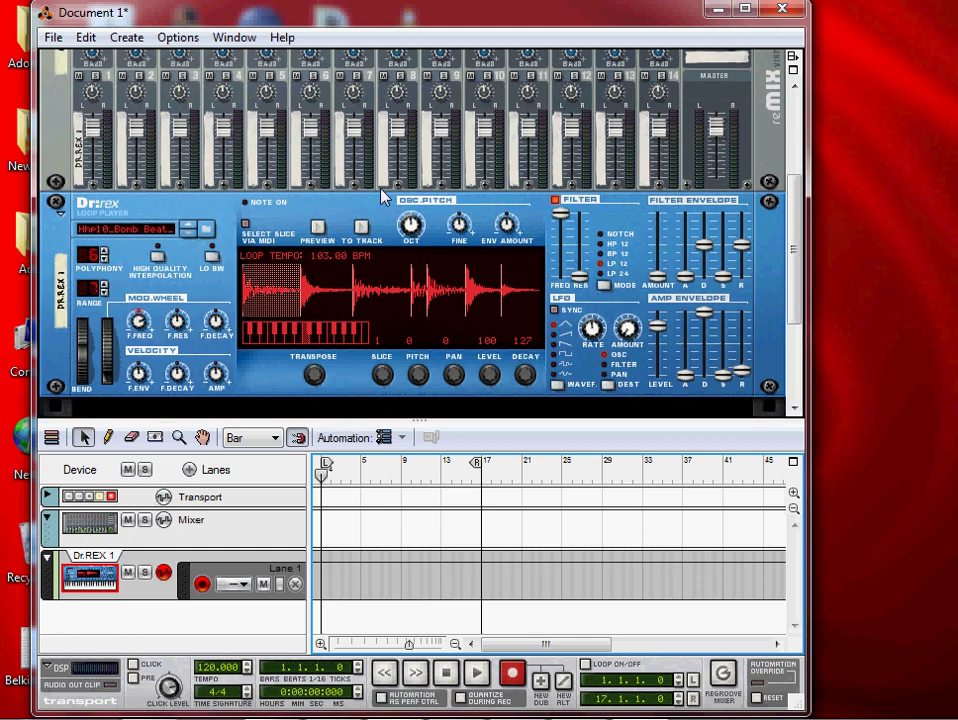
{"action": "left_click", "coordinate": [366, 231]}
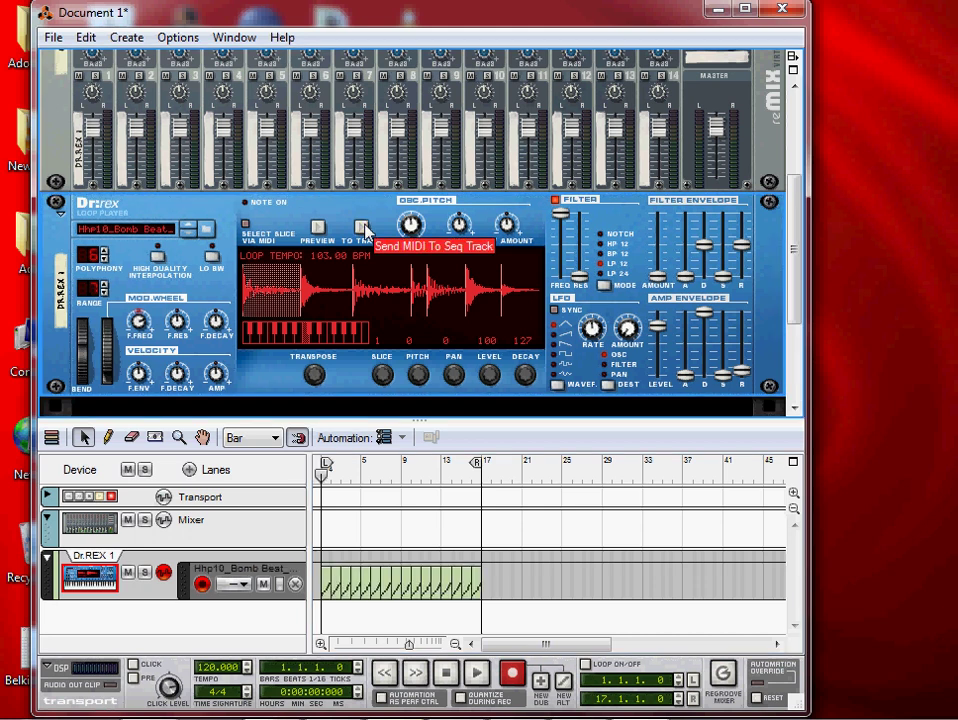
{"action": "left_click", "coordinate": [477, 675]}
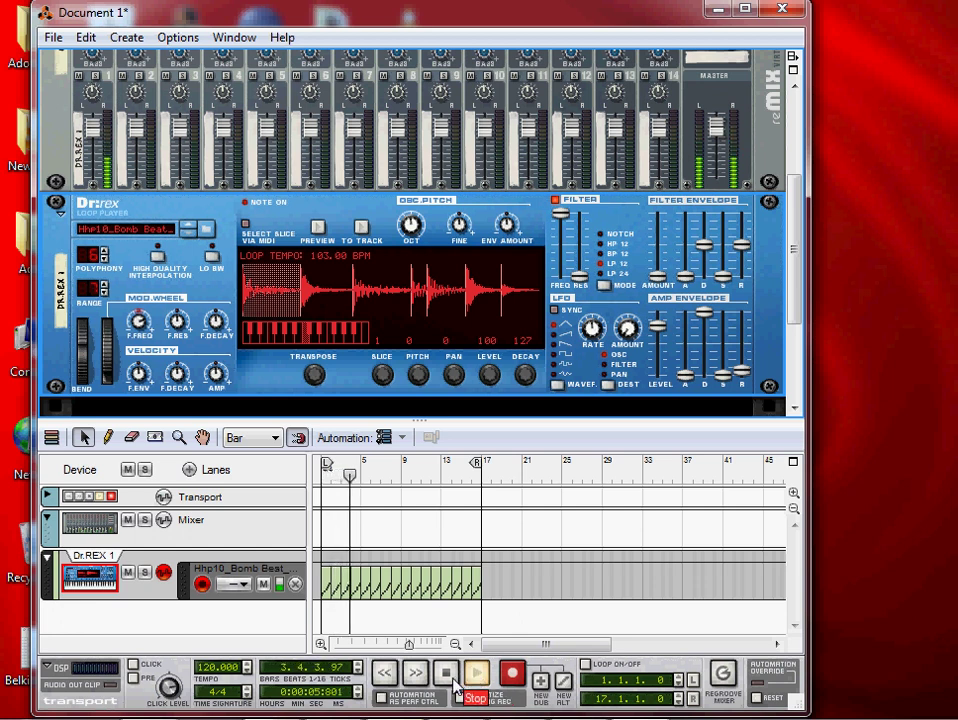
{"action": "left_click", "coordinate": [462, 684]}
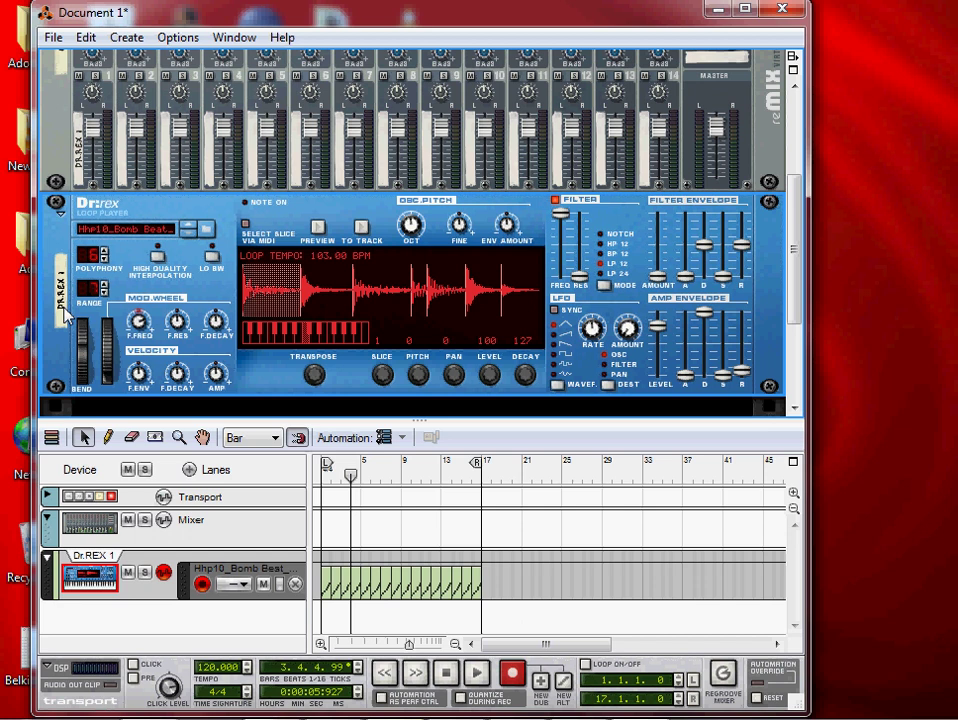
Step: Rename the Dr.REX loop player as Drum
{"action": "double_click", "coordinate": [66, 313]}
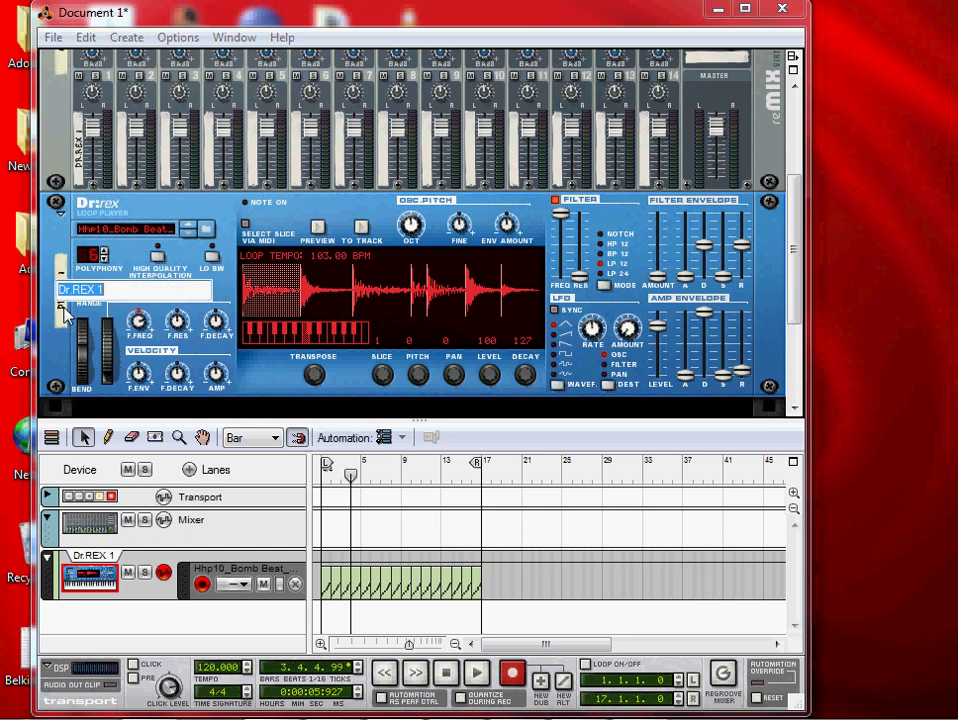
{"action": "type", "text": "V"}
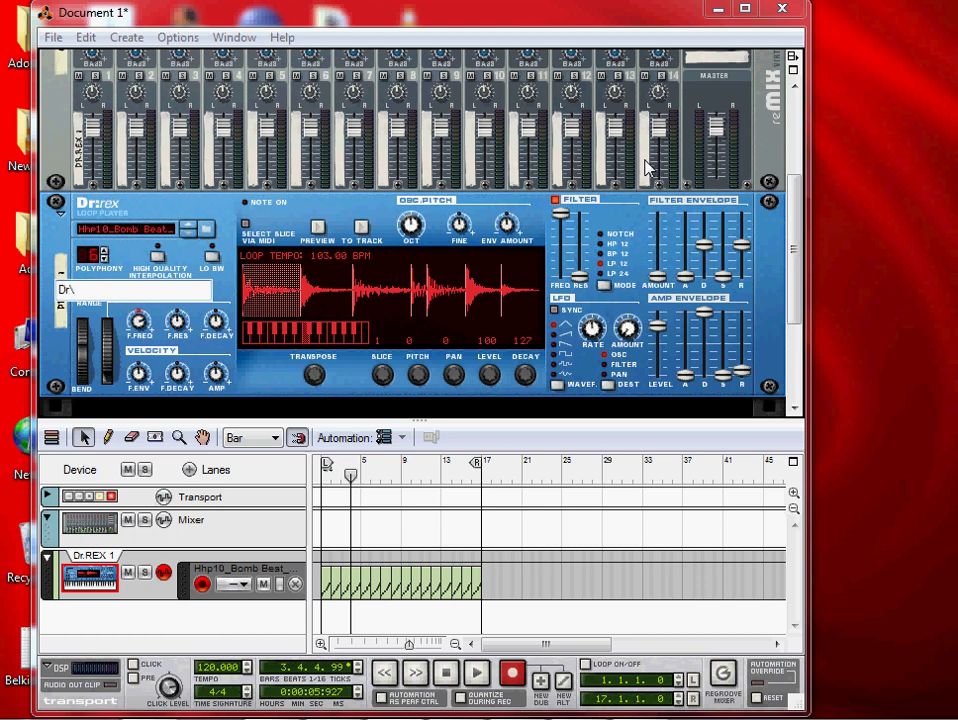
{"action": "type", "text": "rum"}
{"action": "key", "text": "Return"}
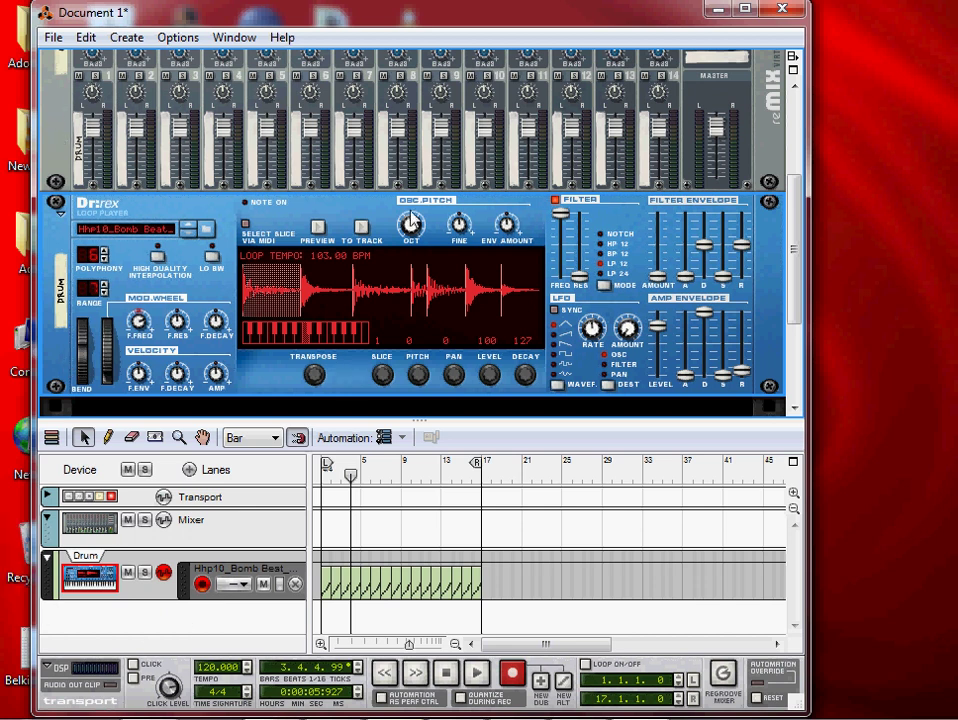
Step: Return the song position to bar 1 and add a second Dr.REX Loop Player below the Drum device
{"action": "scroll", "coordinate": [590, 190], "scroll_direction": "up", "scroll_amount": 4}
{"action": "scroll", "coordinate": [750, 200], "scroll_direction": "down", "scroll_amount": 4}
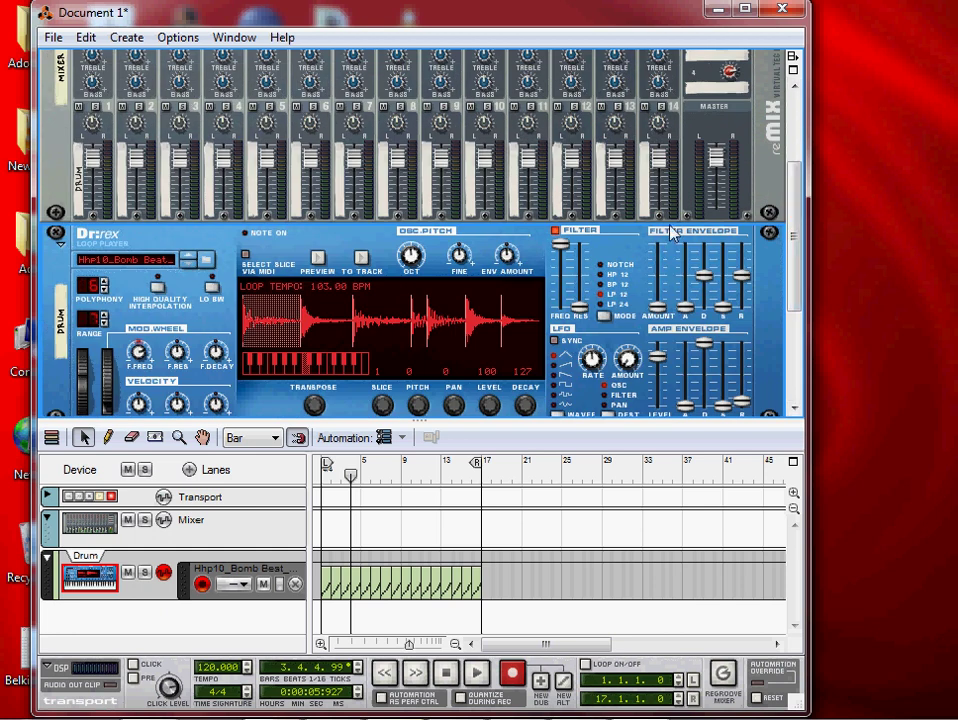
{"action": "scroll", "coordinate": [800, 243], "scroll_direction": "down", "scroll_amount": 1}
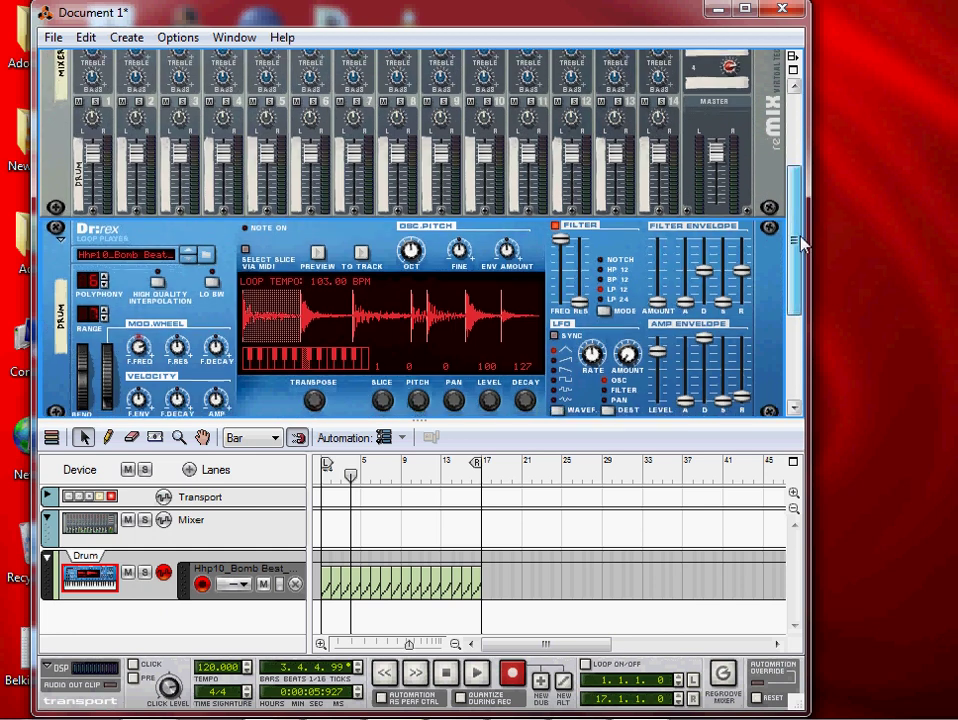
{"action": "left_click_drag", "start_coordinate": [800, 243], "coordinate": [804, 311]}
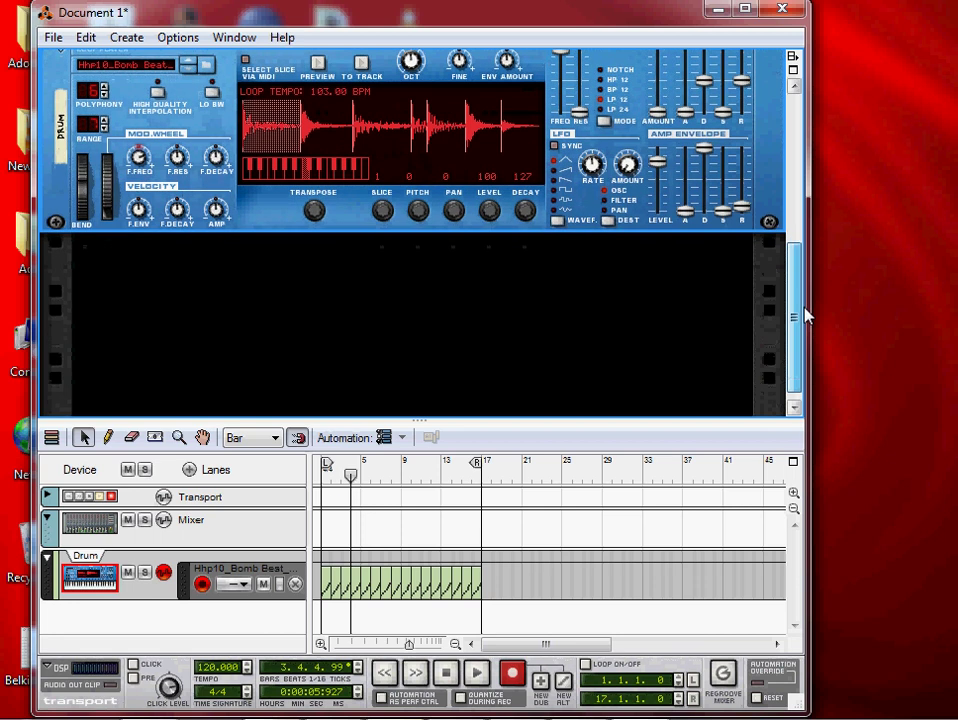
{"action": "left_click_drag", "start_coordinate": [350, 478], "coordinate": [322, 476]}
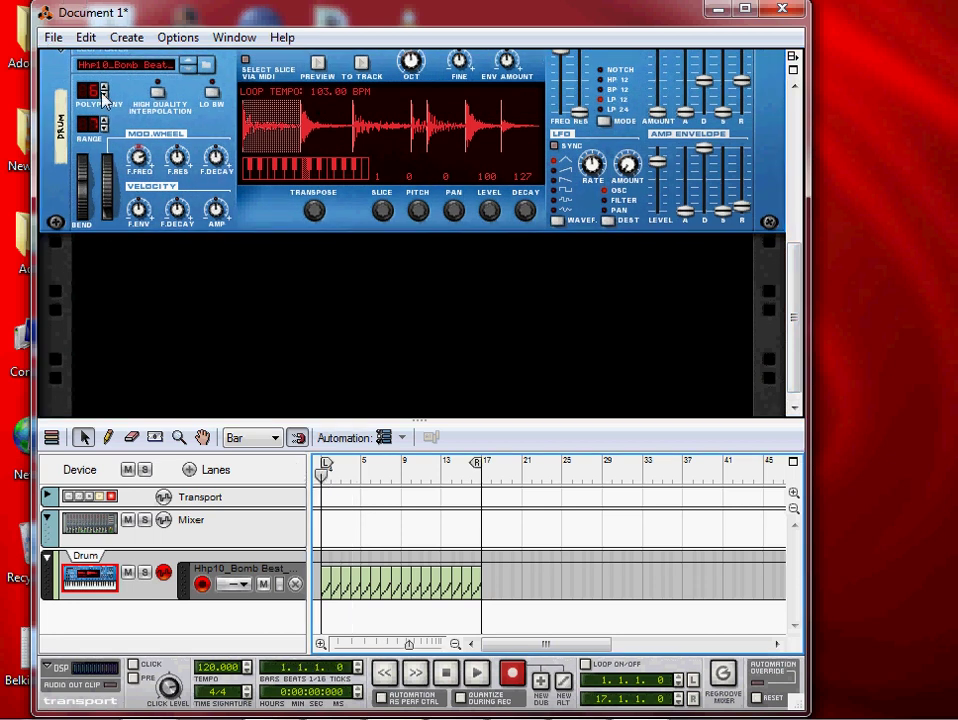
{"action": "left_click", "coordinate": [122, 38]}
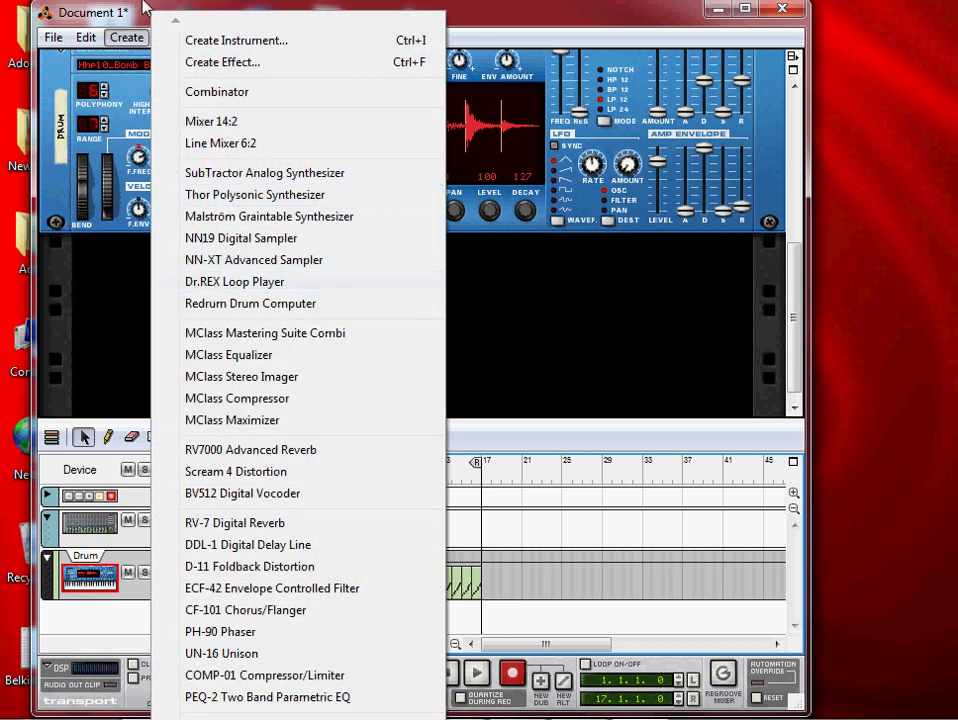
{"action": "left_click", "coordinate": [106, 10]}
{"action": "left_click", "coordinate": [133, 38]}
{"action": "left_click", "coordinate": [190, 284]}
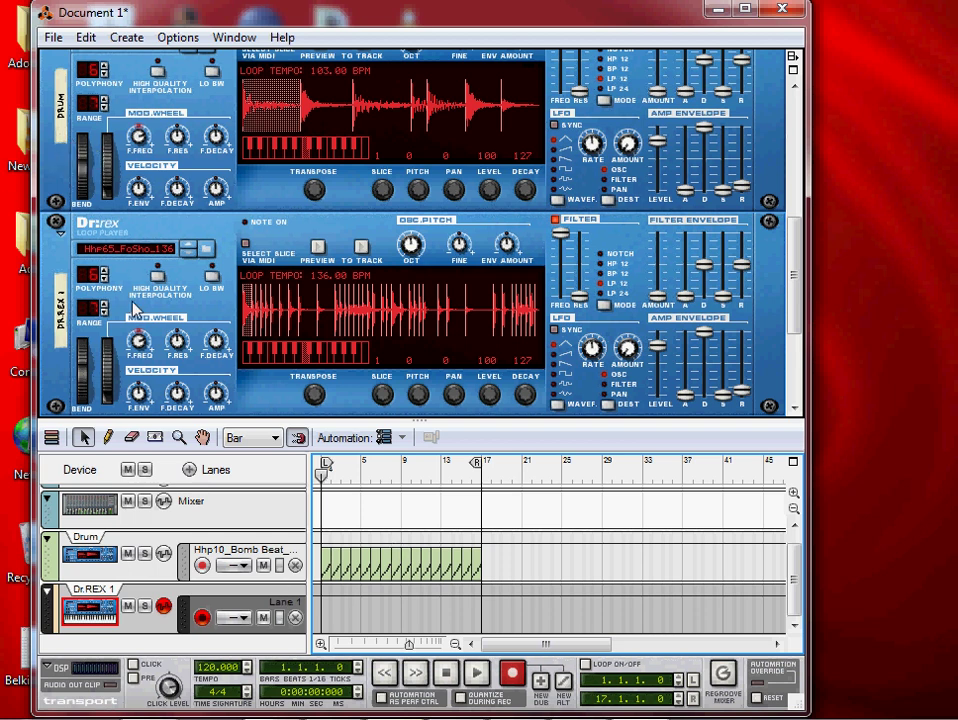
Step: Rename the second Dr.REX loop player as tune
{"action": "double_click", "coordinate": [64, 313]}
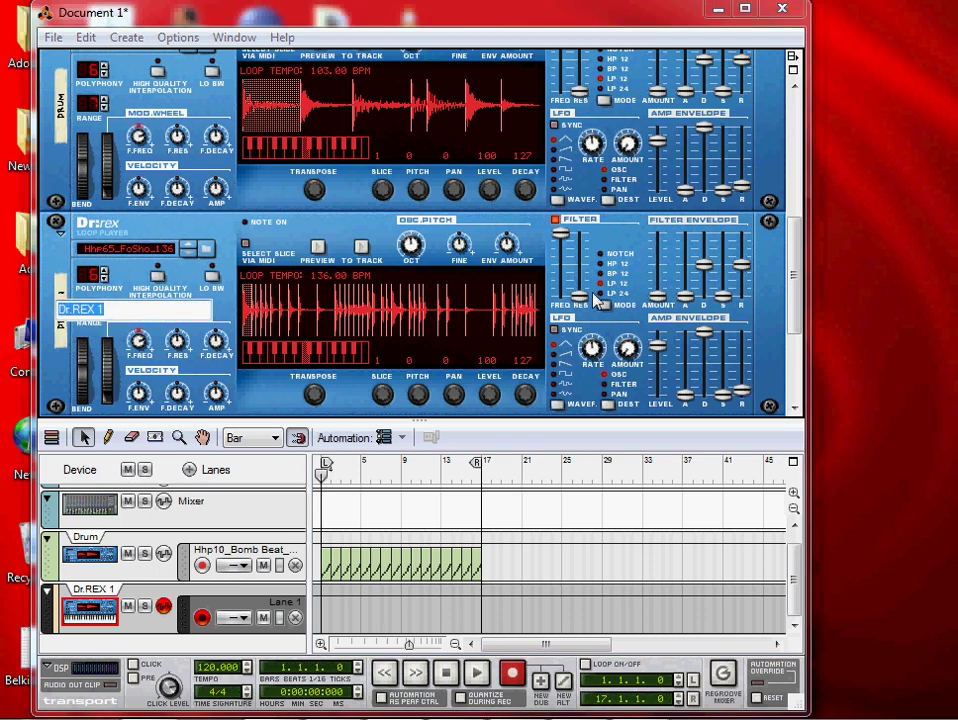
{"action": "key", "text": "BackSpace"}
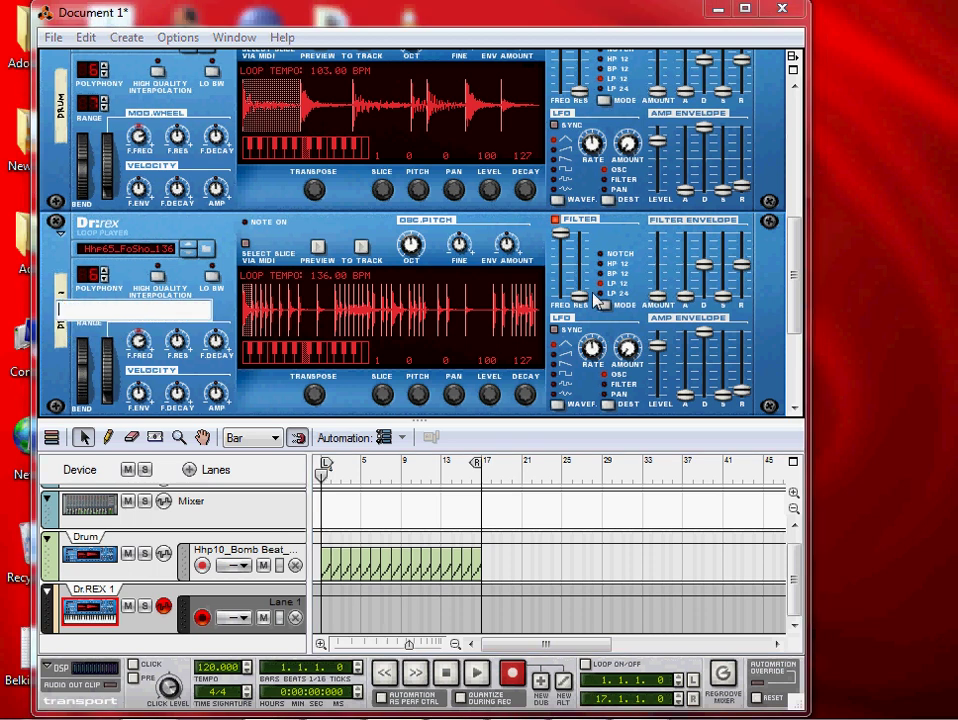
{"action": "type", "text": "tune"}
{"action": "key", "text": "Return"}
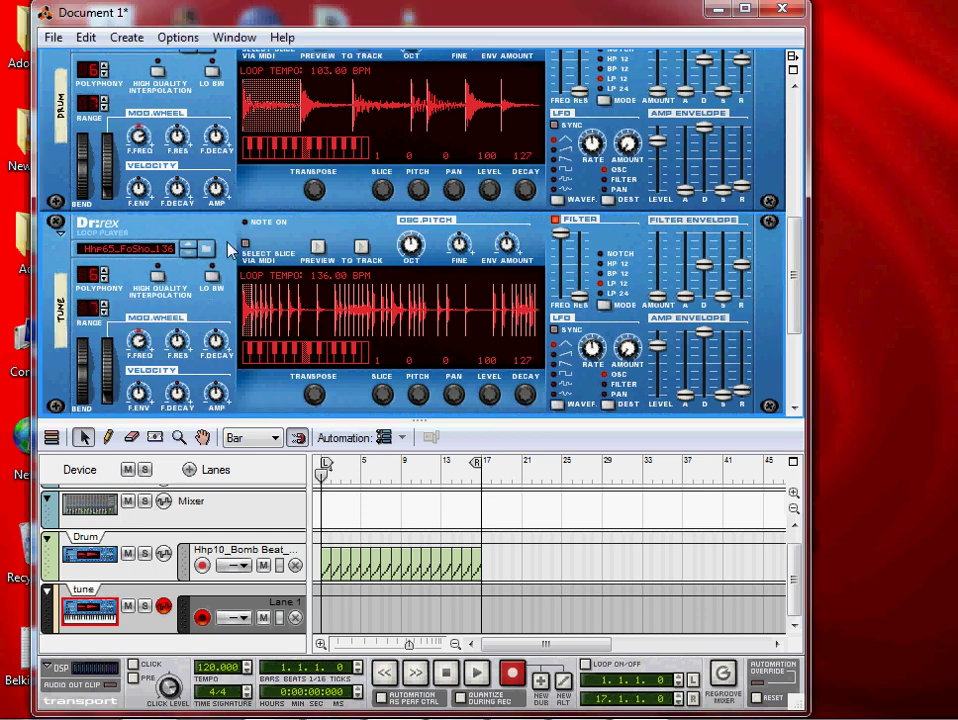
Step: Browse the Reason Factory Sound Bank for the tune player, comparing the Dr Rex Drum, Instrument and Percussion Loops folders
{"action": "left_click", "coordinate": [210, 249]}
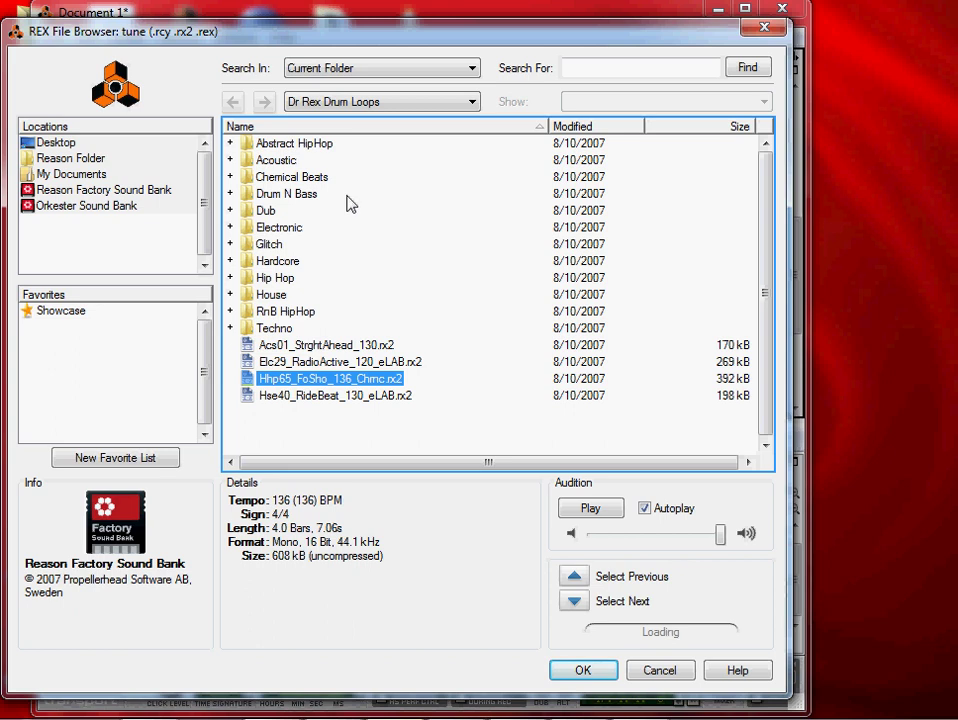
{"action": "left_click", "coordinate": [93, 195]}
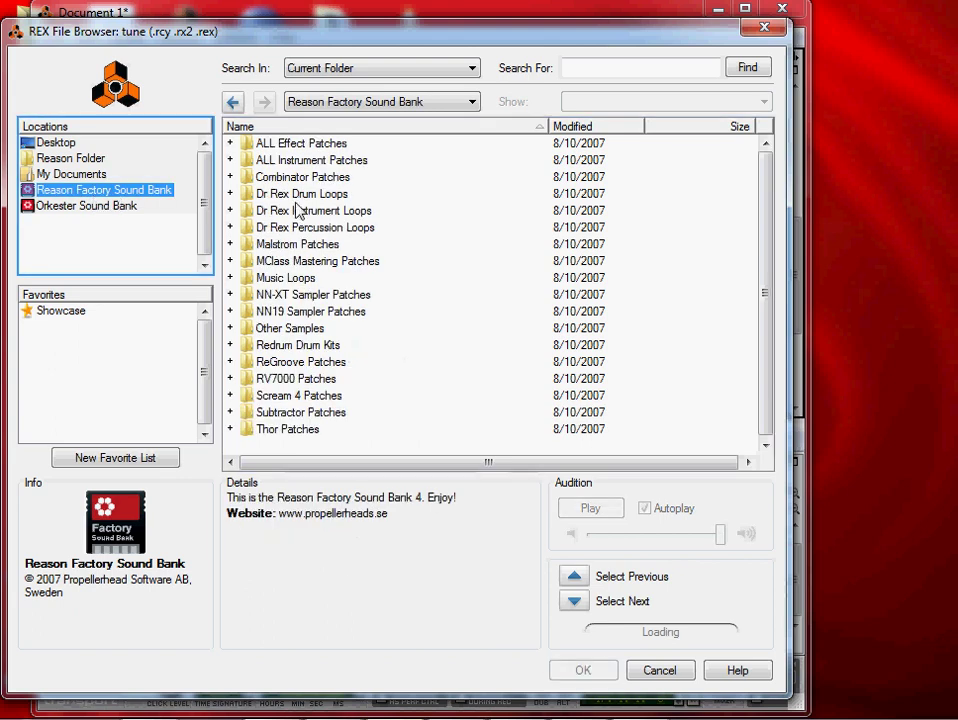
{"action": "left_click", "coordinate": [283, 196]}
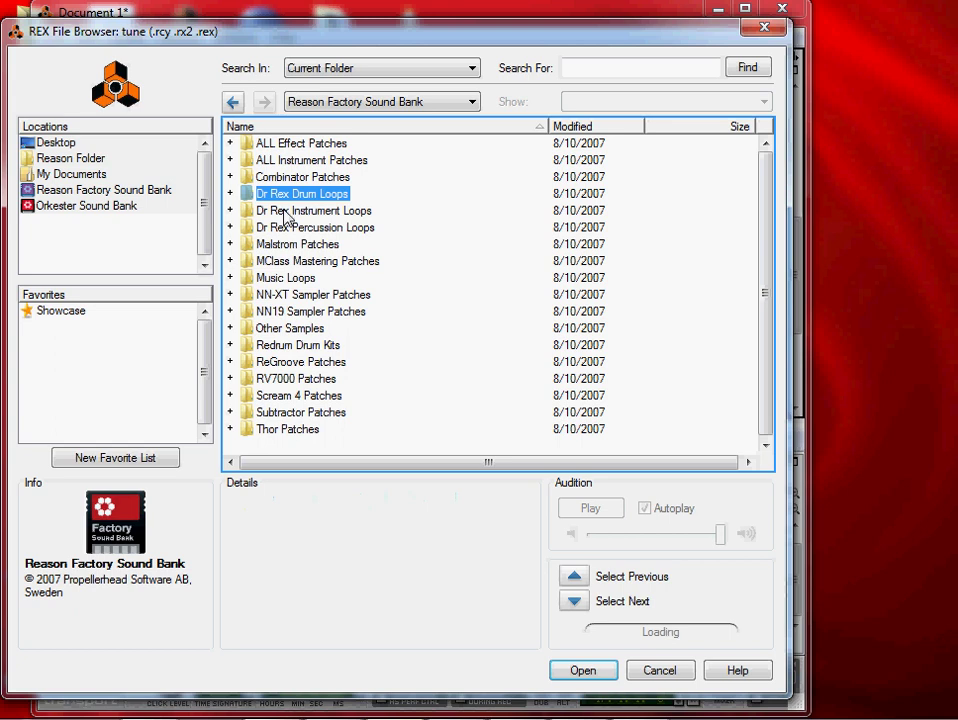
{"action": "left_click", "coordinate": [283, 213]}
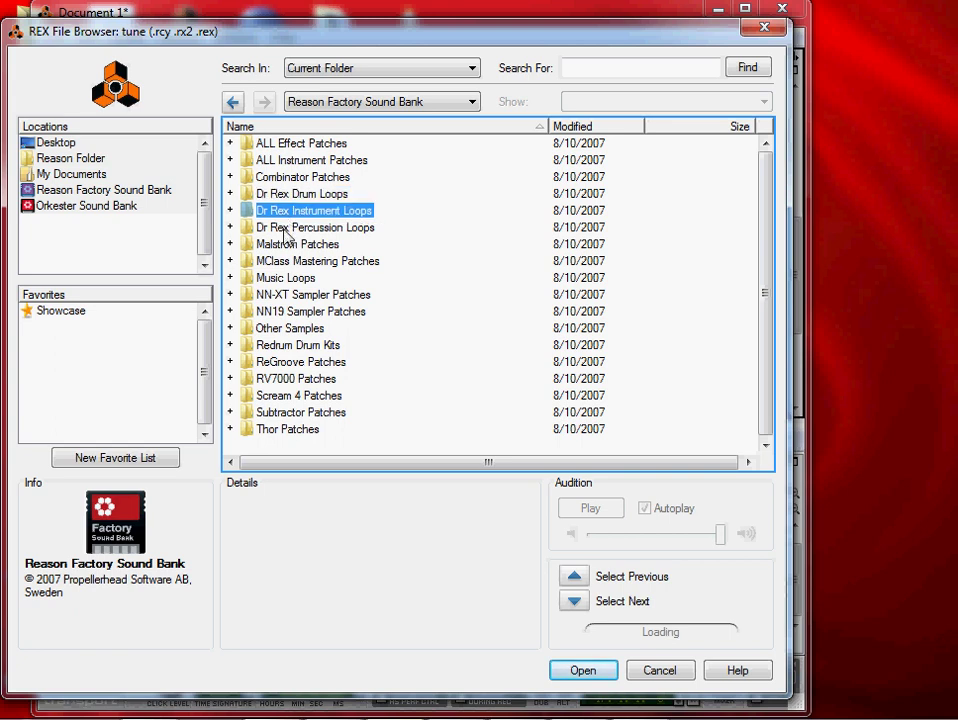
{"action": "left_click", "coordinate": [285, 230]}
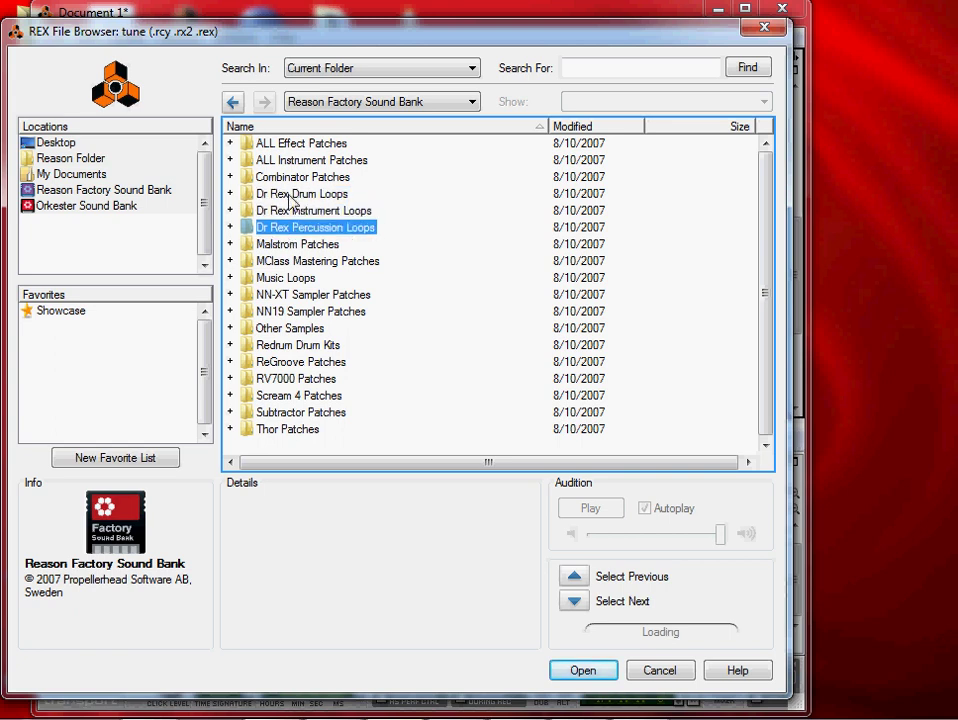
{"action": "left_click", "coordinate": [415, 200]}
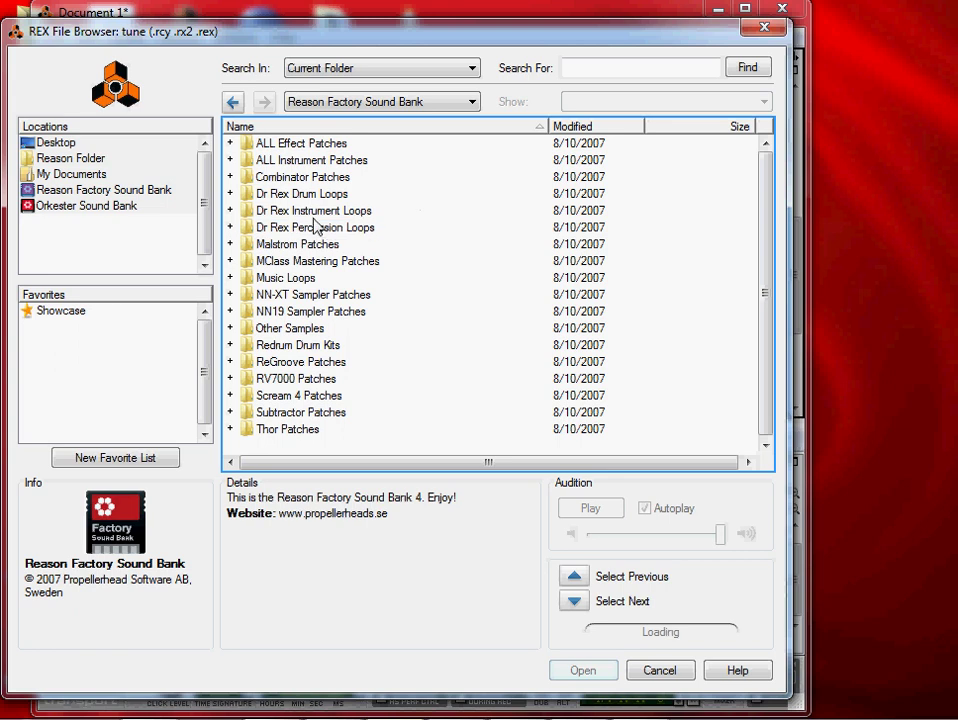
{"action": "left_click", "coordinate": [272, 195]}
{"action": "left_click", "coordinate": [272, 211]}
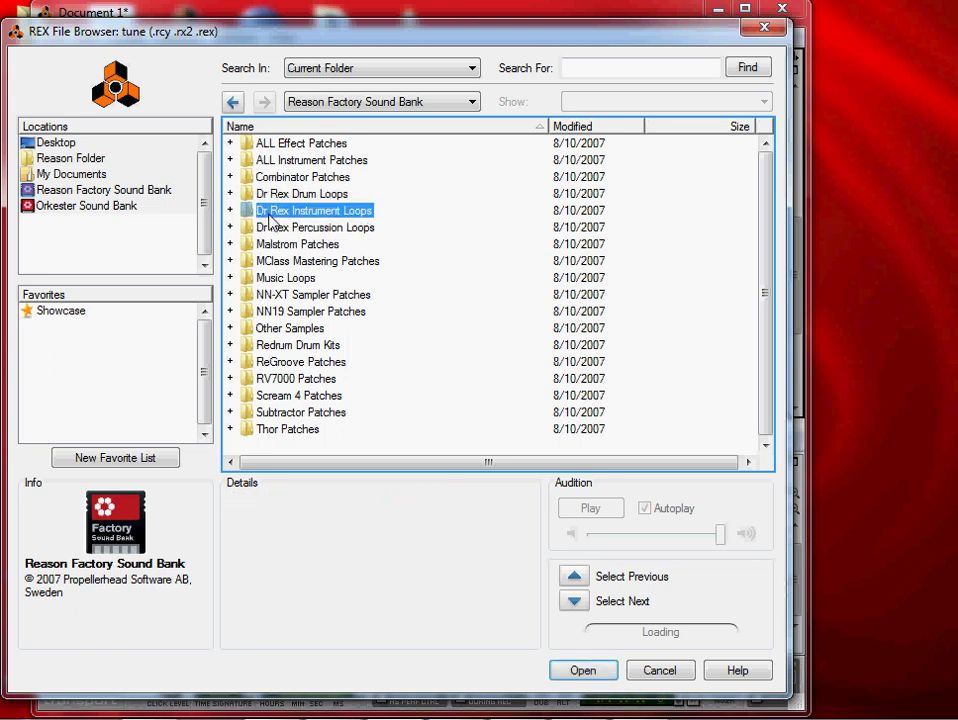
{"action": "left_click", "coordinate": [268, 229]}
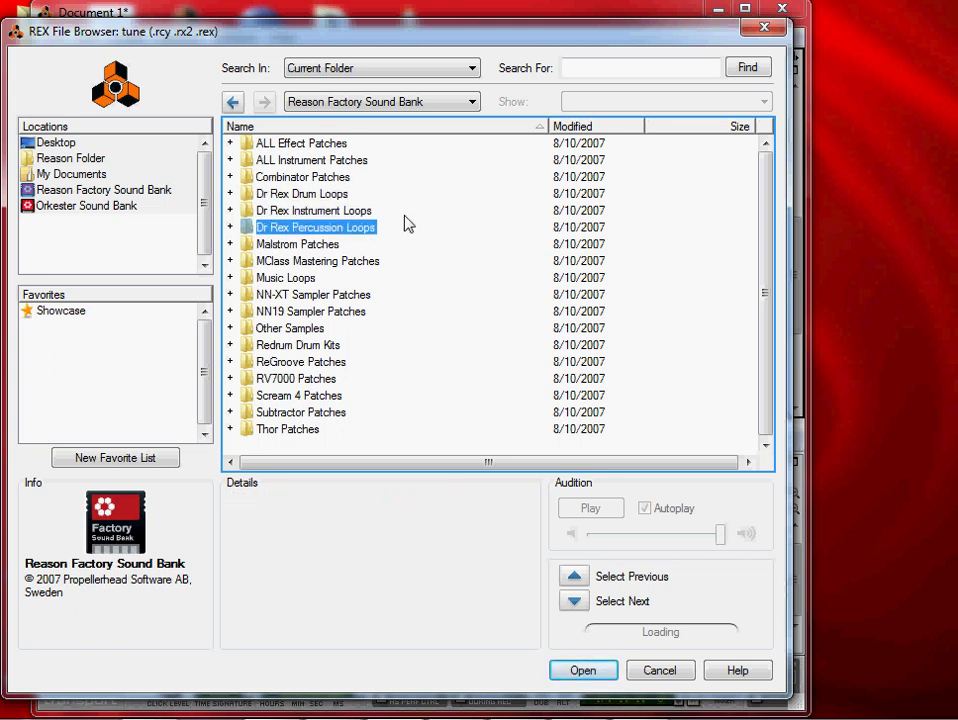
Step: Load Hhp_Floot_092_Chronic.rx2 from Various Hip Hop Loops in Dr Rex Instrument Loops into the tune player
{"action": "double_click", "coordinate": [307, 211]}
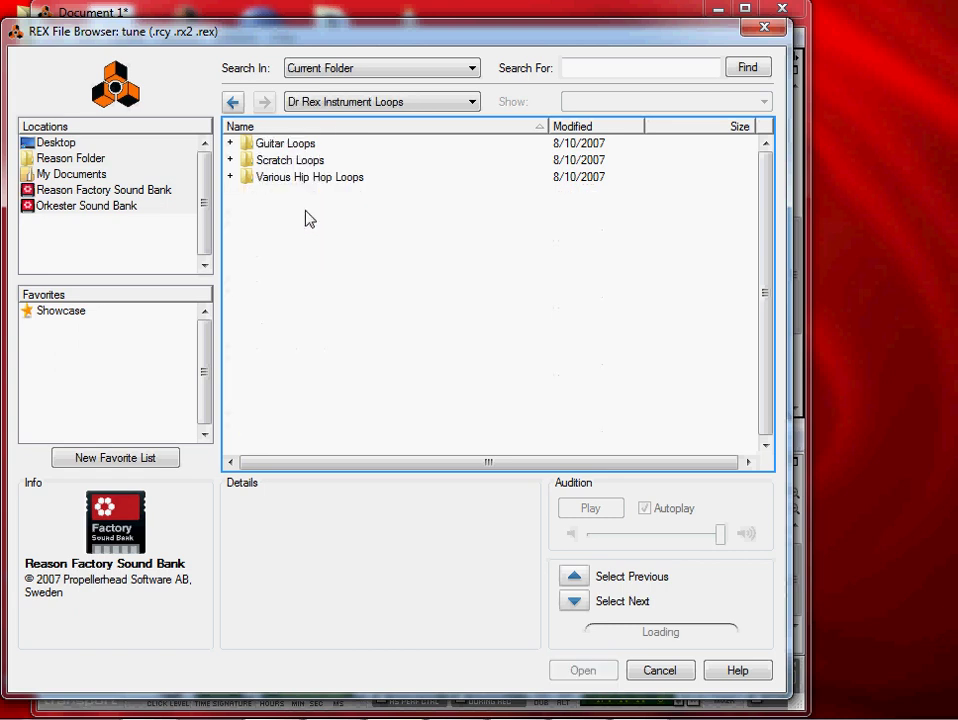
{"action": "double_click", "coordinate": [272, 186]}
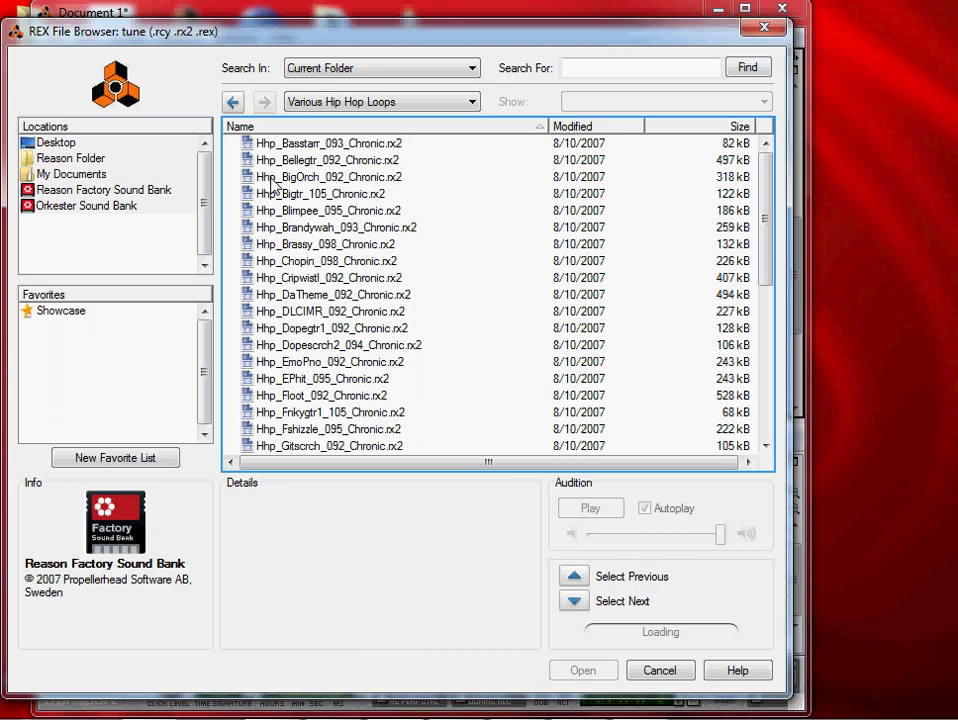
{"action": "left_click", "coordinate": [335, 397]}
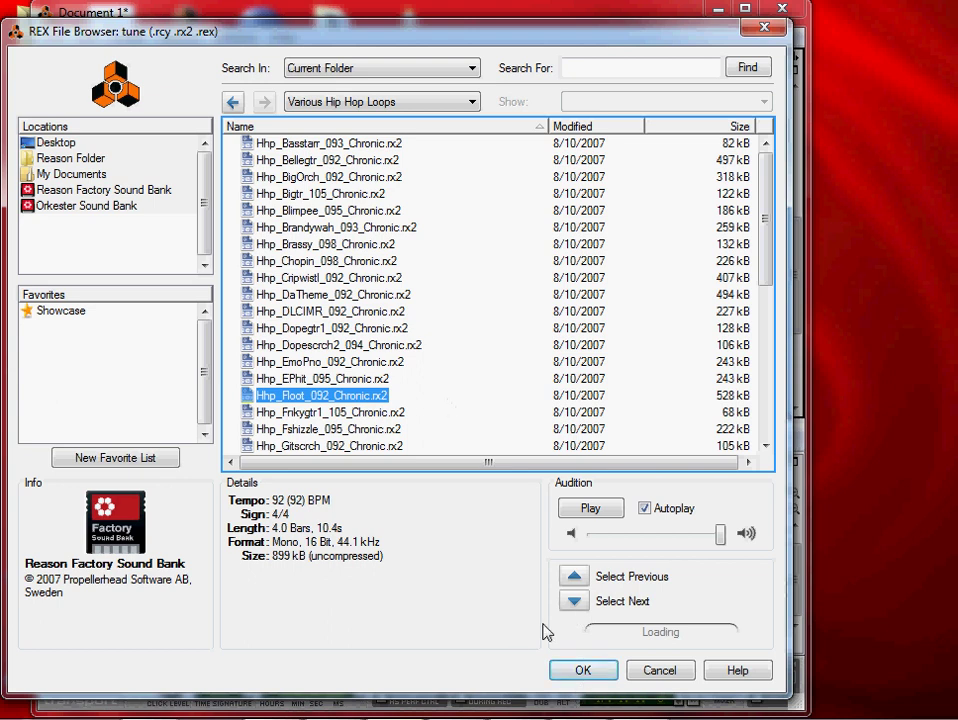
{"action": "left_click", "coordinate": [583, 671]}
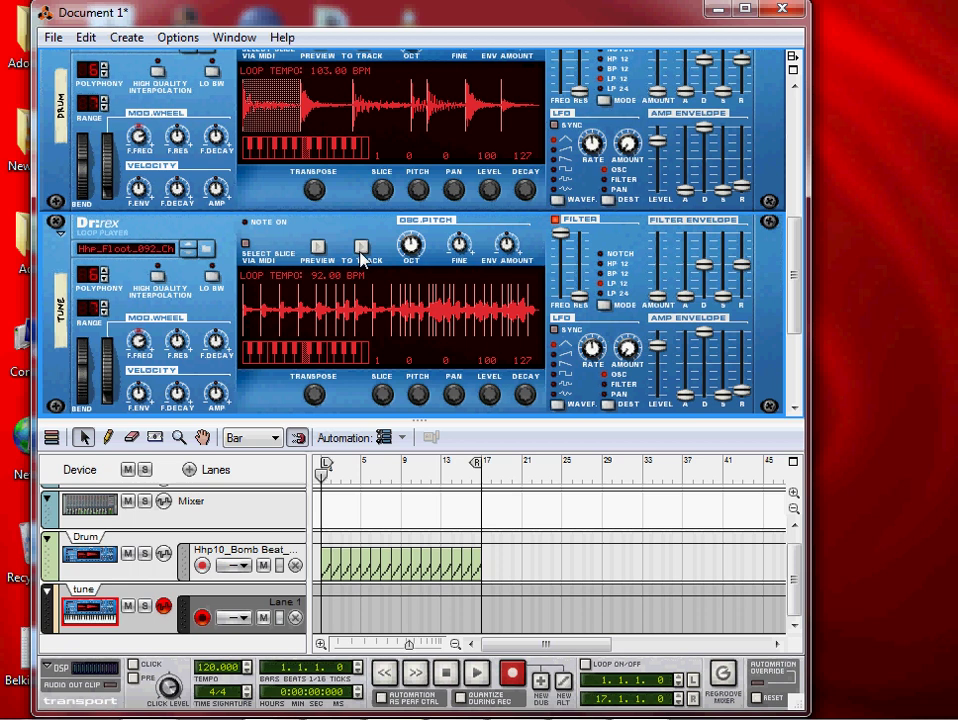
Step: Send the tune loop to its sequencer track between the locators and play it back together with the drum loop
{"action": "left_click", "coordinate": [362, 258]}
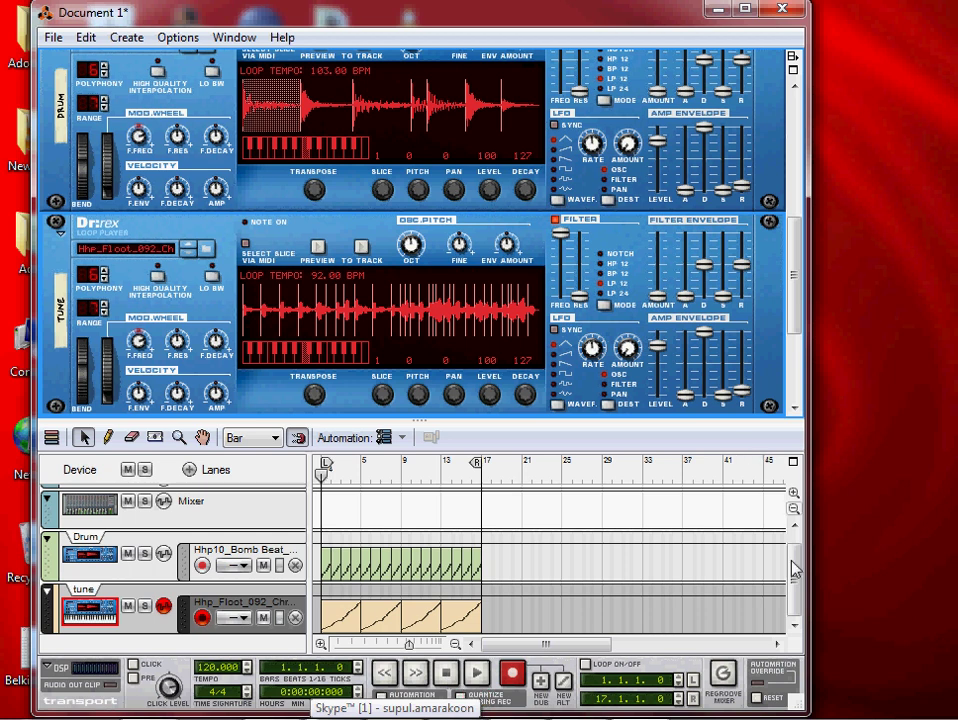
{"action": "left_click", "coordinate": [474, 676]}
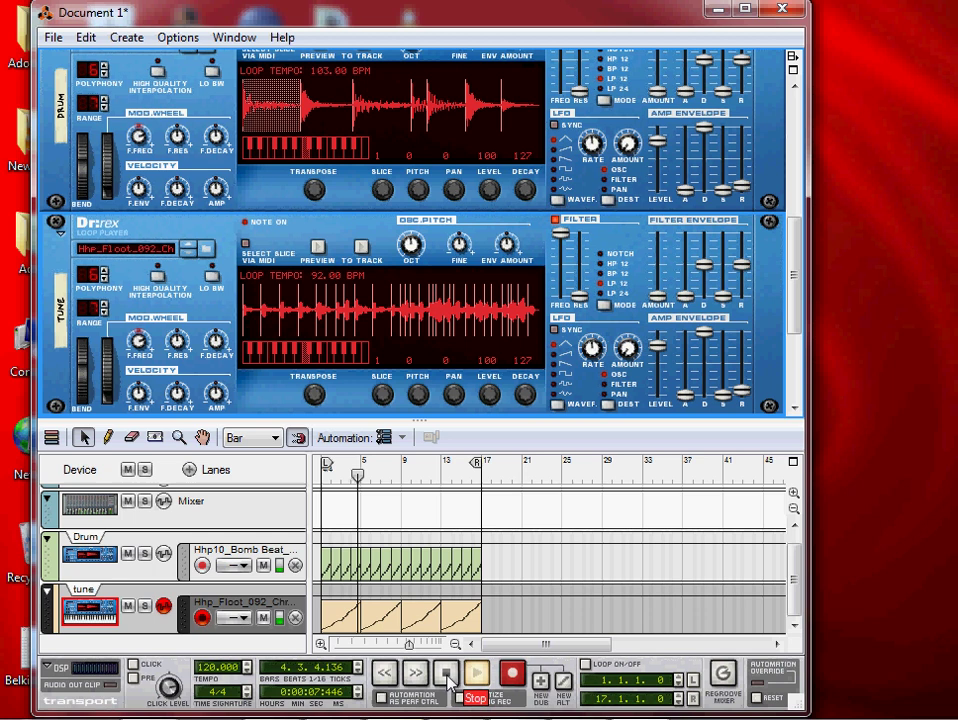
{"action": "left_click", "coordinate": [447, 676]}
Step: Delete the Drum and tune clips from bar 9 onward and move the right locator to bar 9
{"action": "left_click_drag", "start_coordinate": [406, 528], "coordinate": [492, 638]}
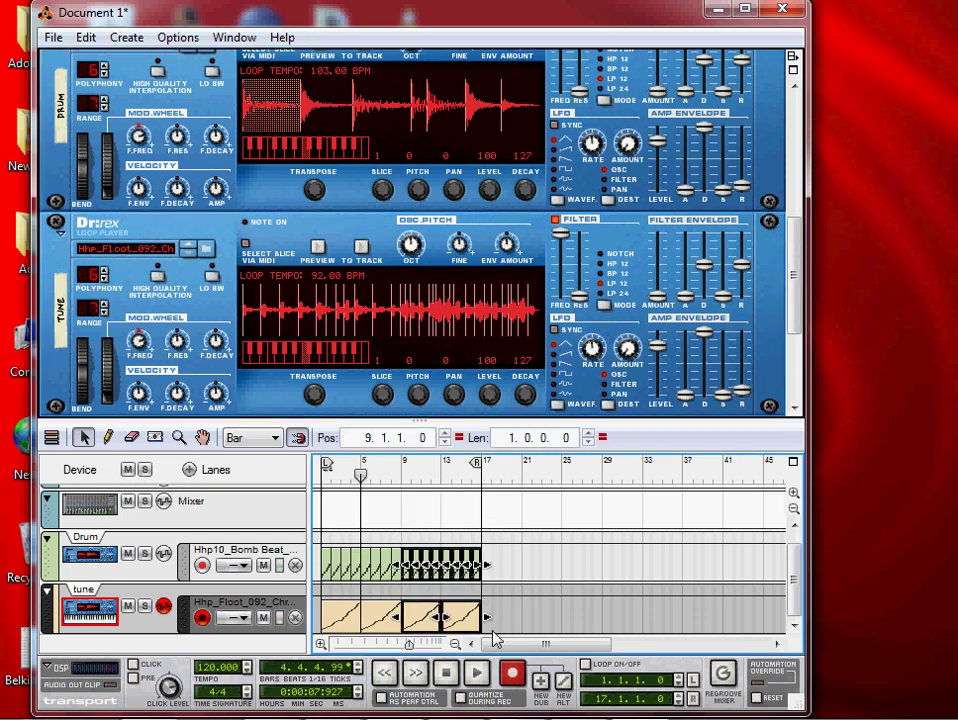
{"action": "left_click", "coordinate": [416, 508]}
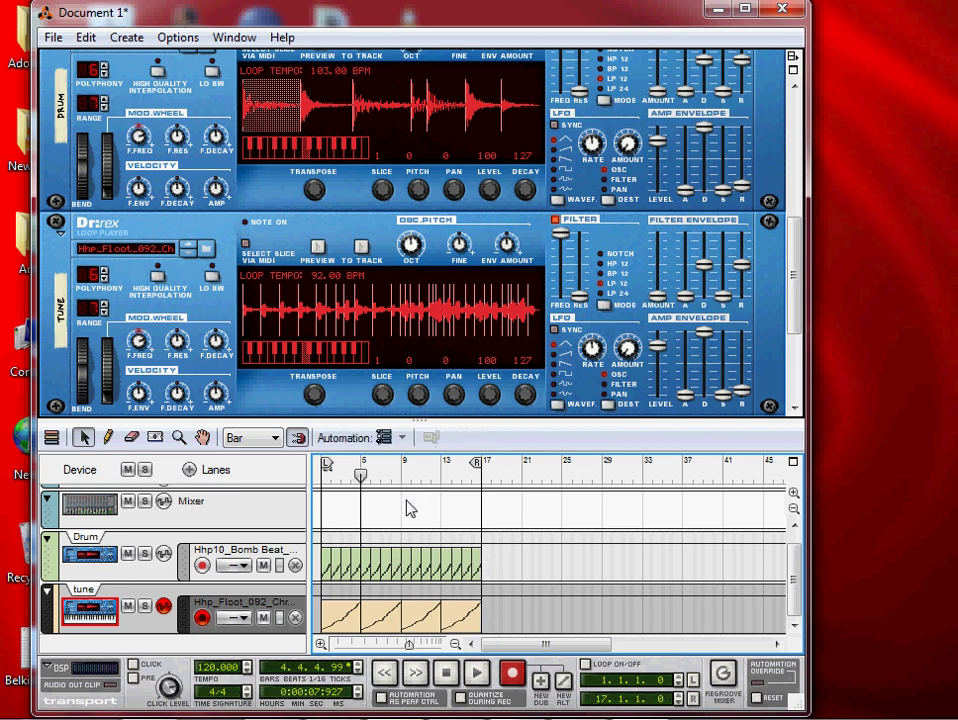
{"action": "left_click_drag", "start_coordinate": [410, 508], "coordinate": [560, 624]}
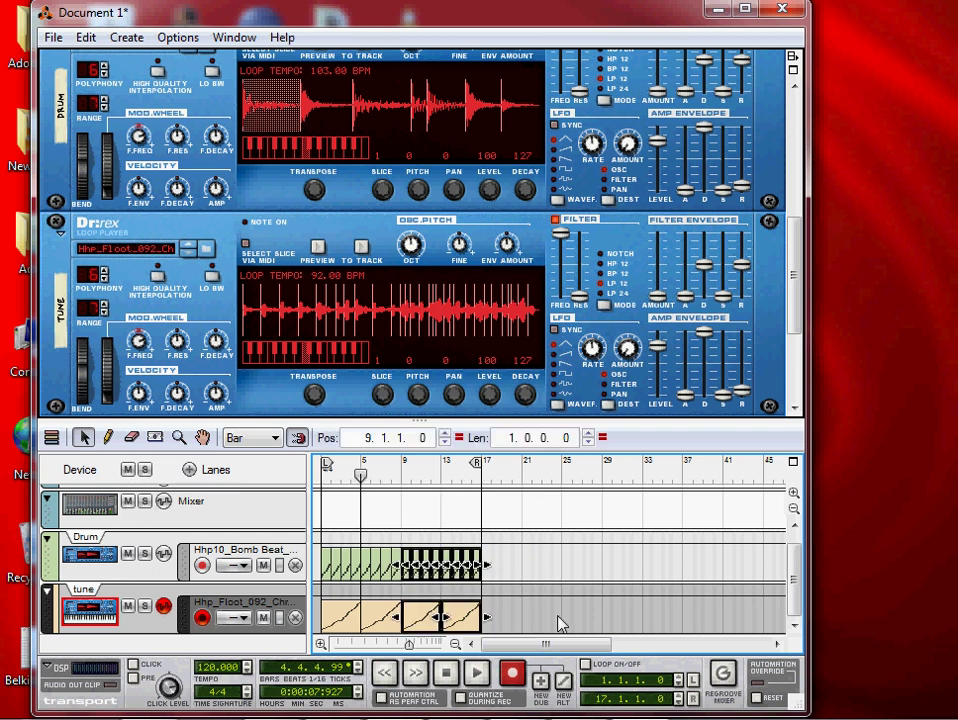
{"action": "key", "text": "Delete"}
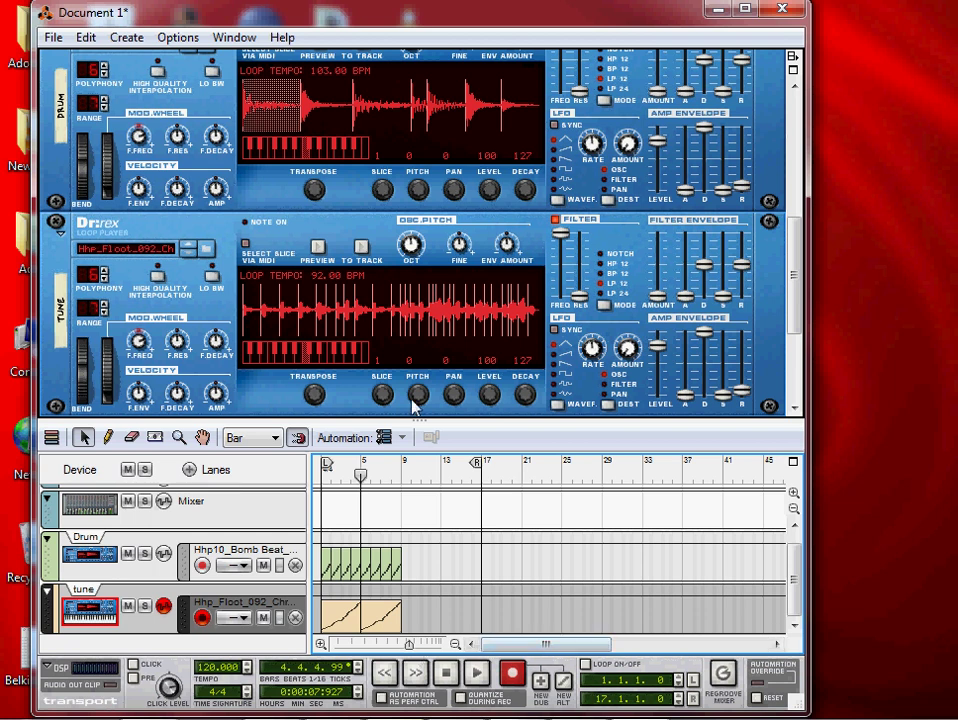
{"action": "mouse_move", "coordinate": [476, 468]}
{"action": "left_mouse_down"}
{"action": "mouse_move", "coordinate": [400, 480]}
{"action": "mouse_move", "coordinate": [498, 487]}
{"action": "mouse_move", "coordinate": [481, 490]}
{"action": "left_mouse_up"}
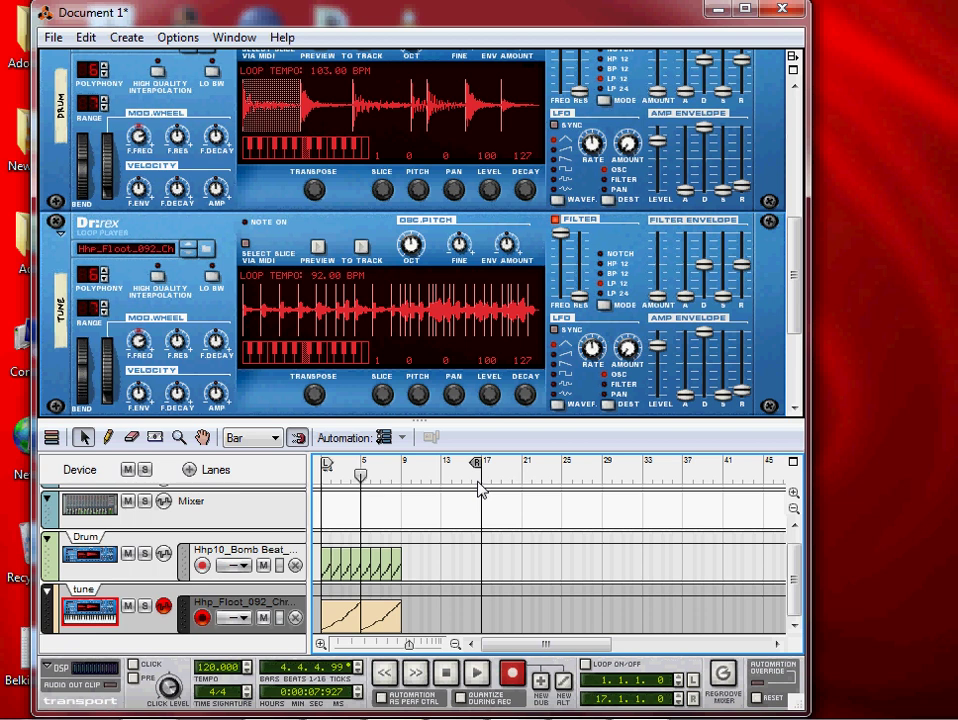
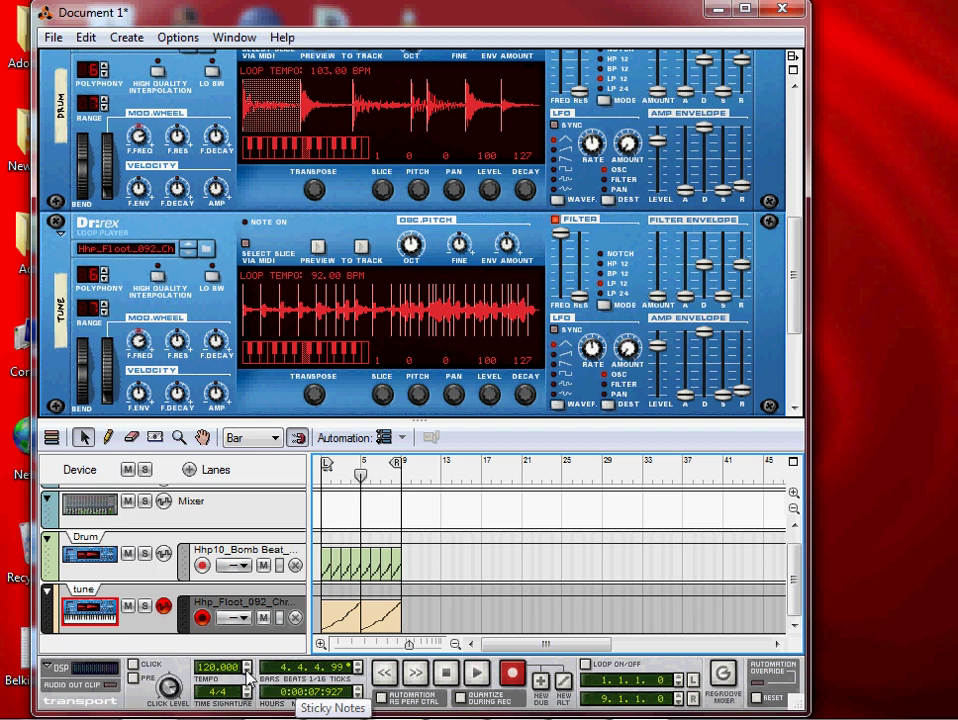
Step: Try the song at 95 BPM, settle on a tempo of 100 BPM, and play both loops to check each setting
{"action": "left_click", "coordinate": [246, 672]}
{"action": "left_click", "coordinate": [246, 672]}
{"action": "left_click", "coordinate": [246, 672]}
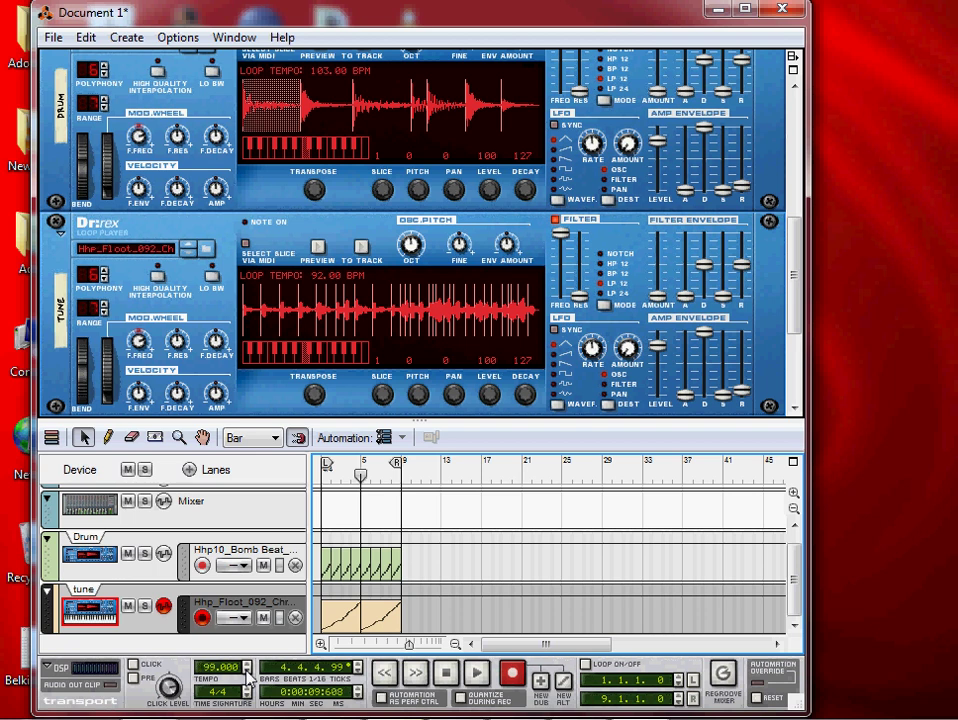
{"action": "left_click", "coordinate": [247, 673]}
{"action": "left_click", "coordinate": [247, 673]}
{"action": "left_click", "coordinate": [446, 673]}
{"action": "left_click", "coordinate": [476, 673]}
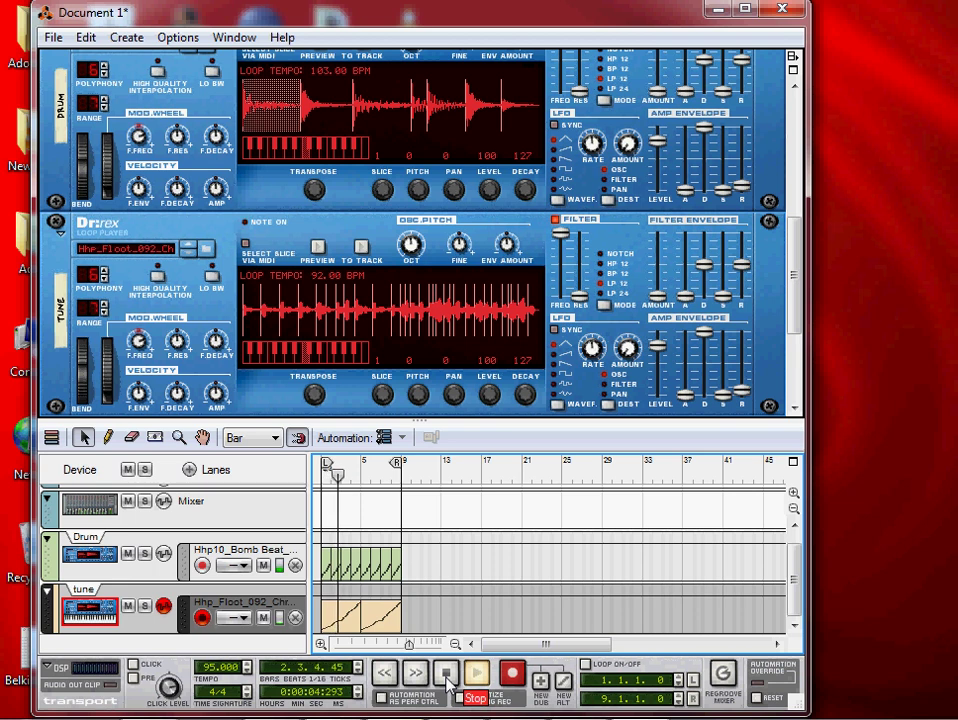
{"action": "left_click", "coordinate": [447, 675]}
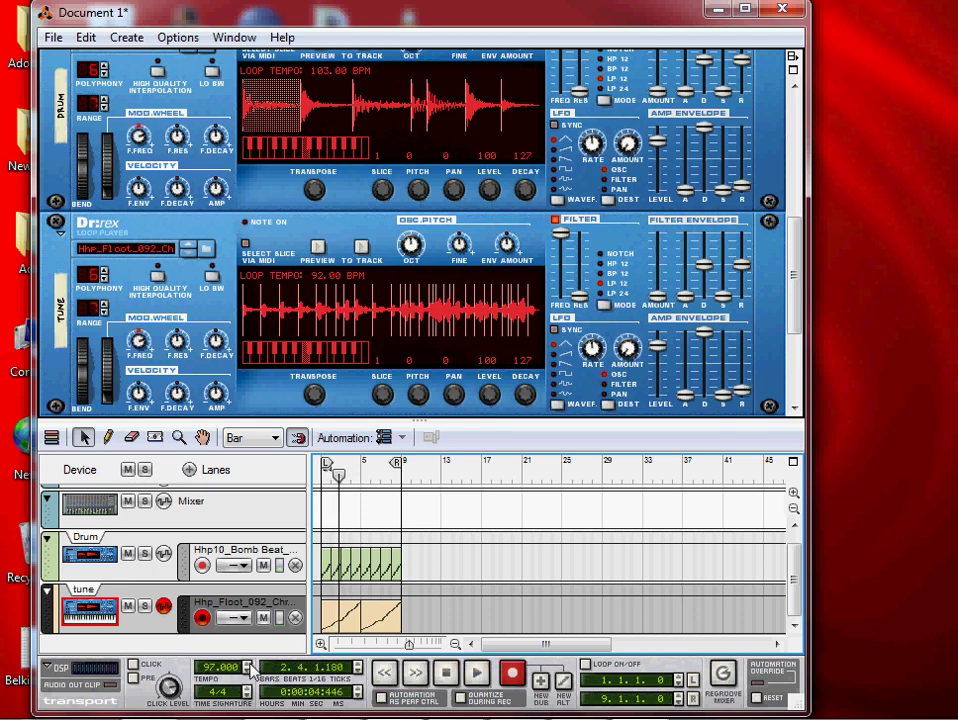
{"action": "left_click", "coordinate": [447, 676]}
{"action": "left_click", "coordinate": [474, 676]}
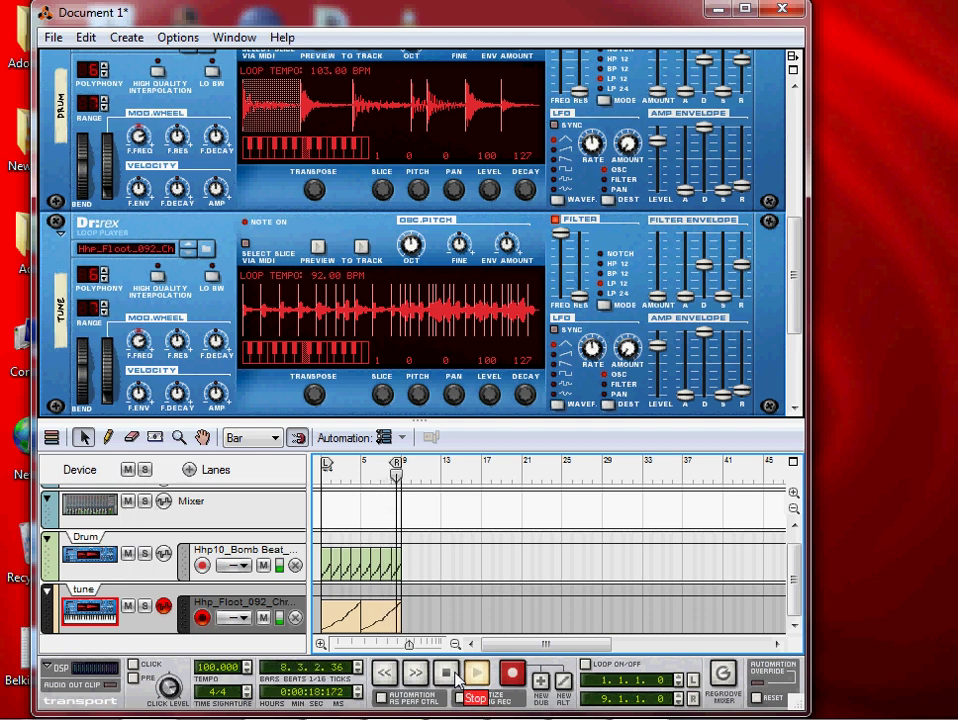
{"action": "left_click", "coordinate": [455, 678]}
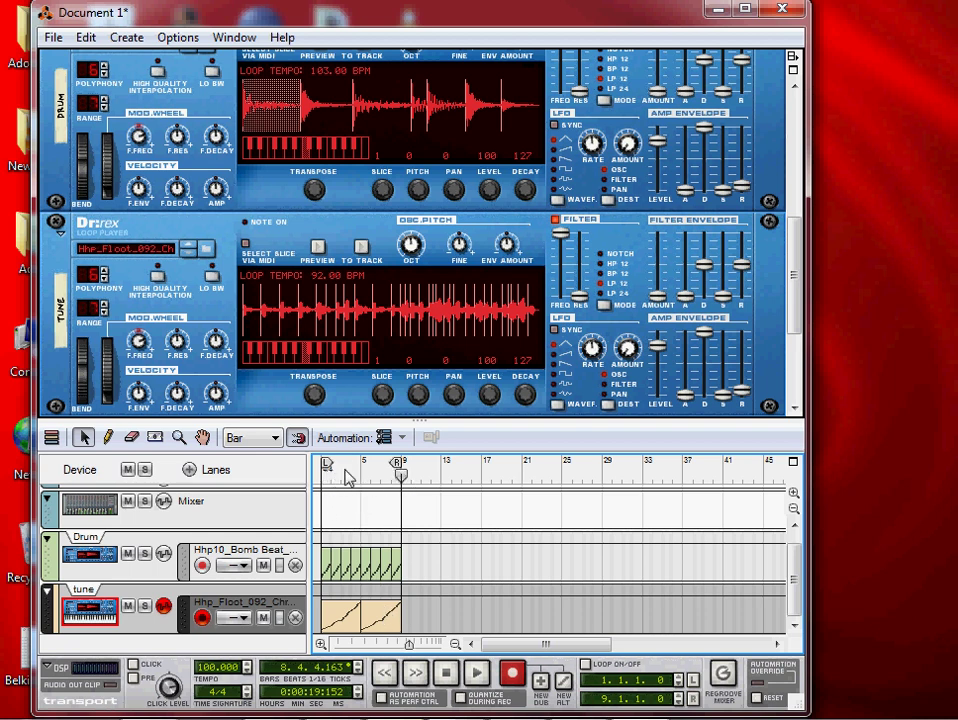
Step: Move the left locator to bar 5 and fold the tune and Drum loop players in the rack
{"action": "left_click_drag", "start_coordinate": [329, 472], "coordinate": [367, 470]}
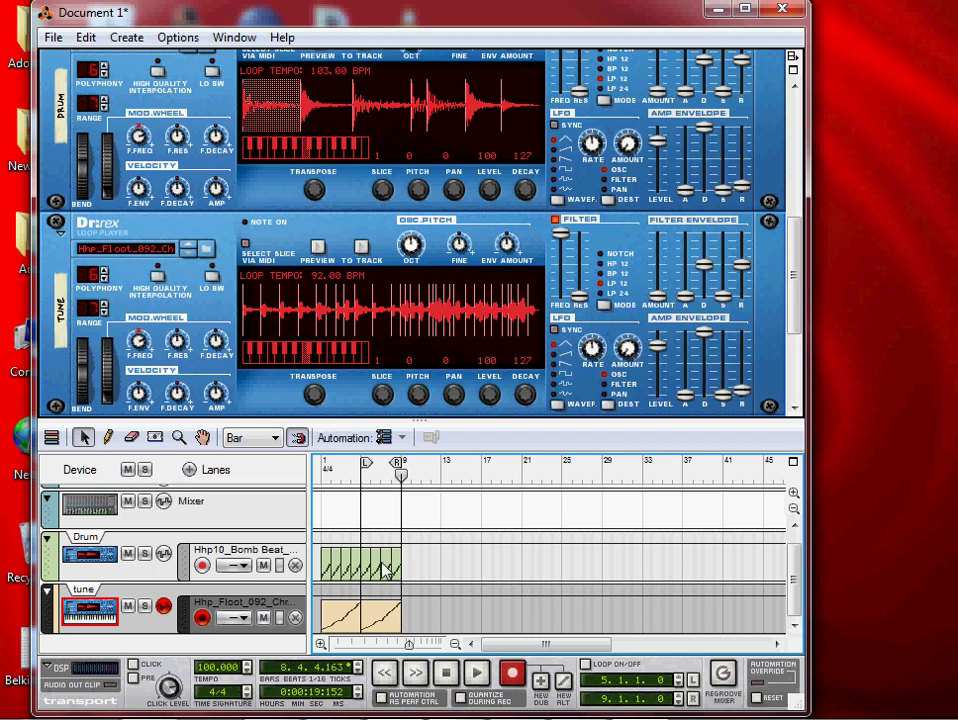
{"action": "left_click", "coordinate": [60, 230]}
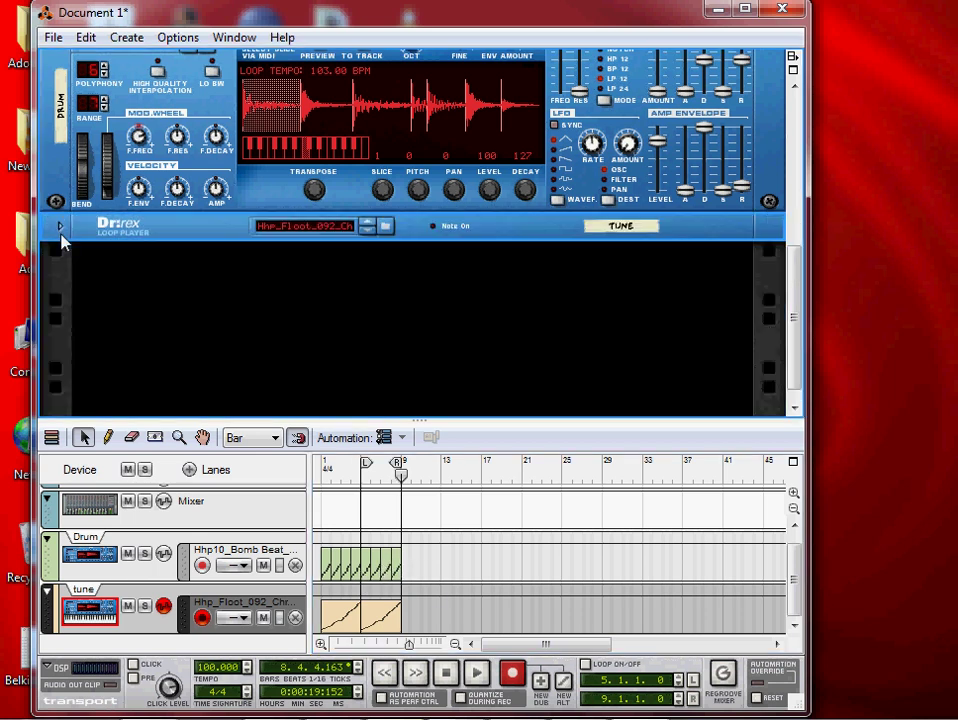
{"action": "left_click", "coordinate": [60, 230]}
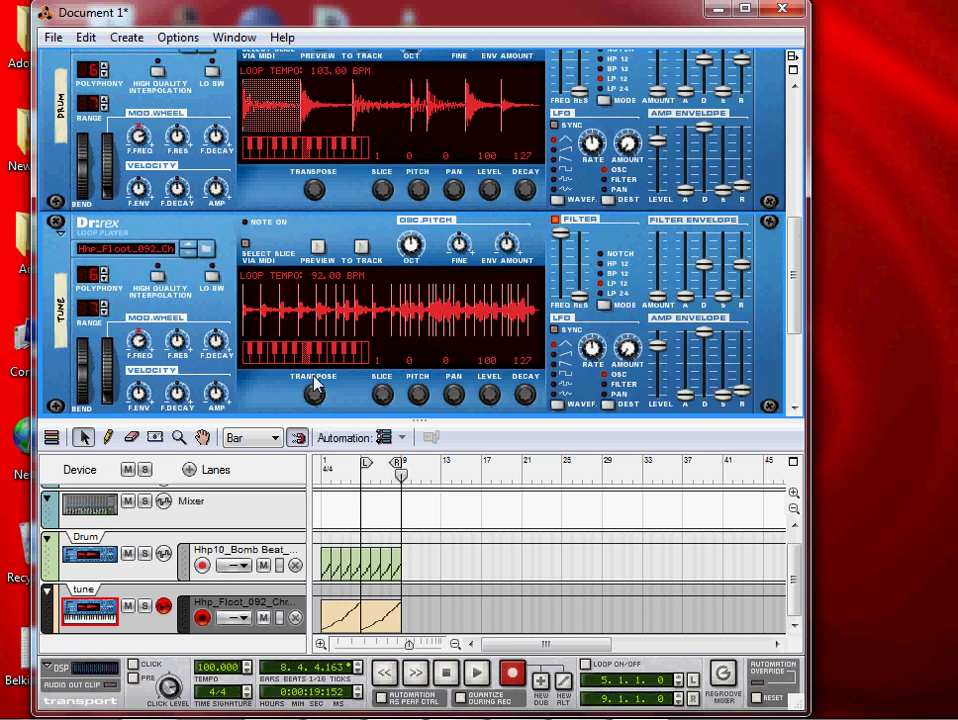
{"action": "left_click", "coordinate": [61, 232]}
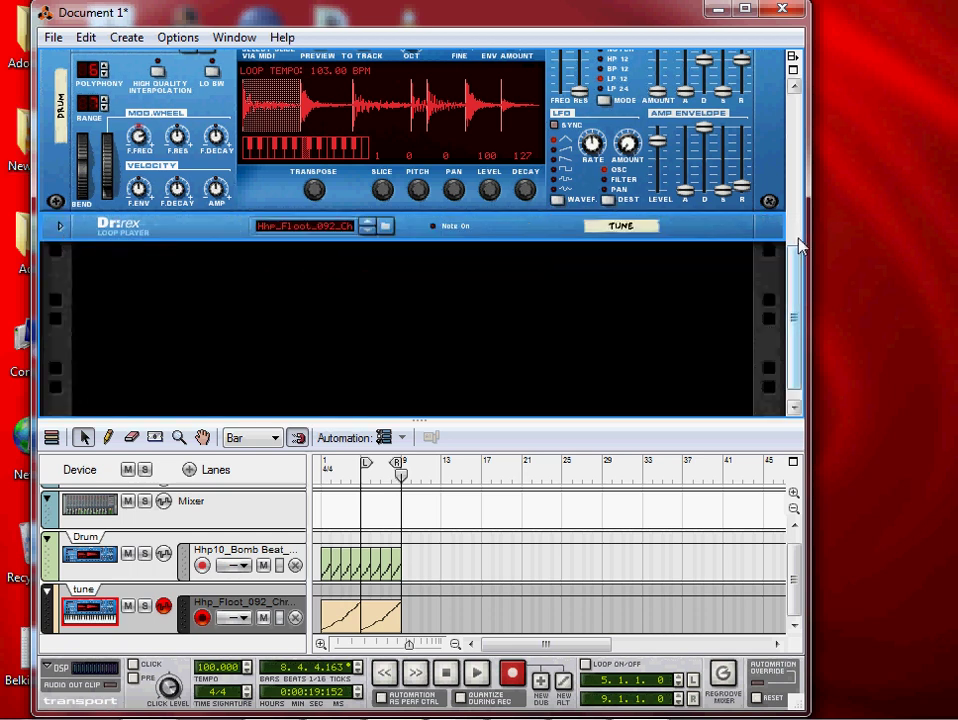
{"action": "scroll", "coordinate": [800, 275], "scroll_direction": "up", "scroll_amount": 3}
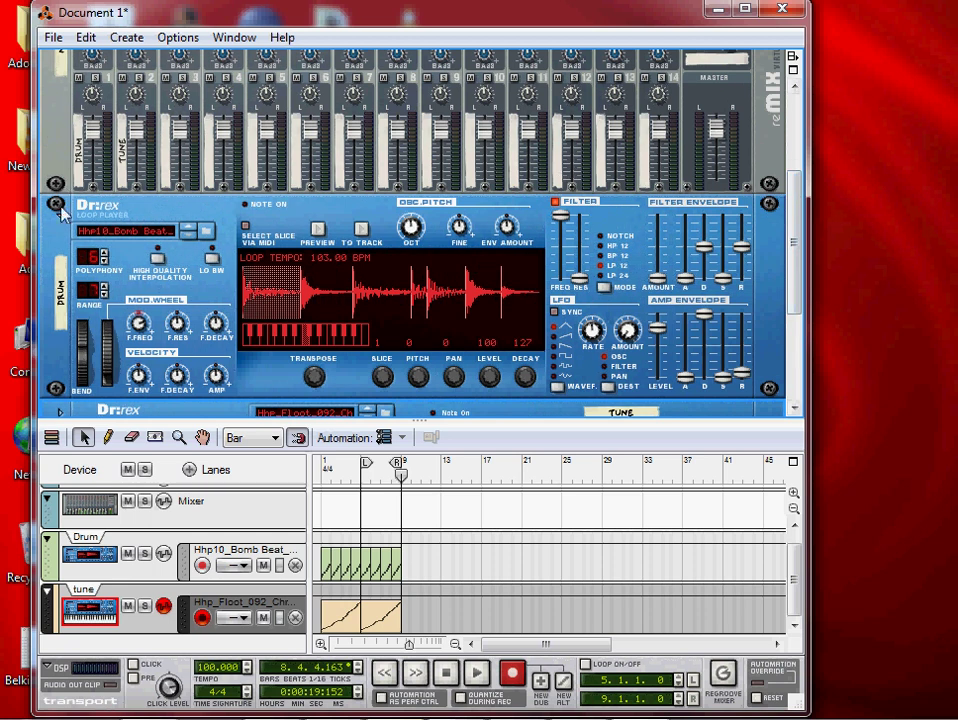
{"action": "left_click", "coordinate": [60, 217]}
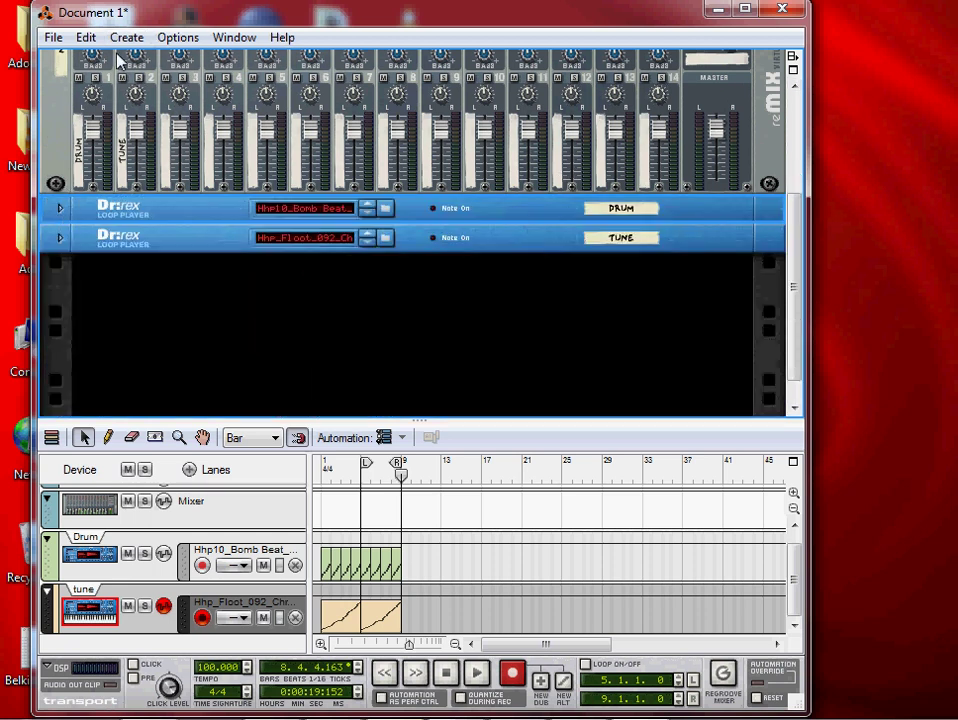
Step: Add a third Dr.REX Loop Player to the rack and rename it tabla
{"action": "left_click", "coordinate": [126, 37]}
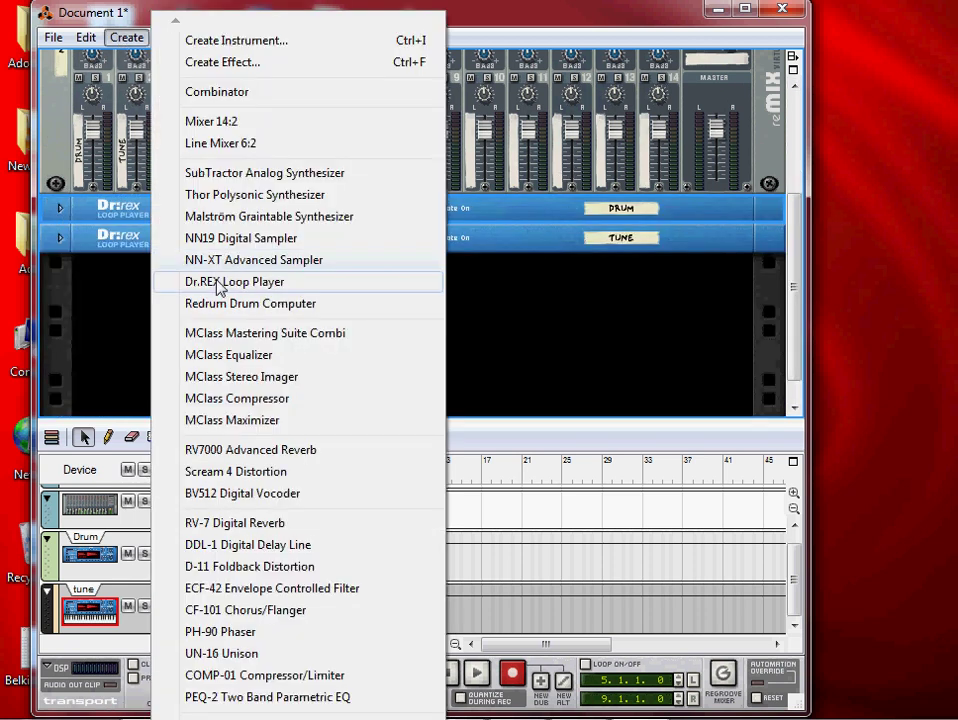
{"action": "left_click", "coordinate": [270, 280]}
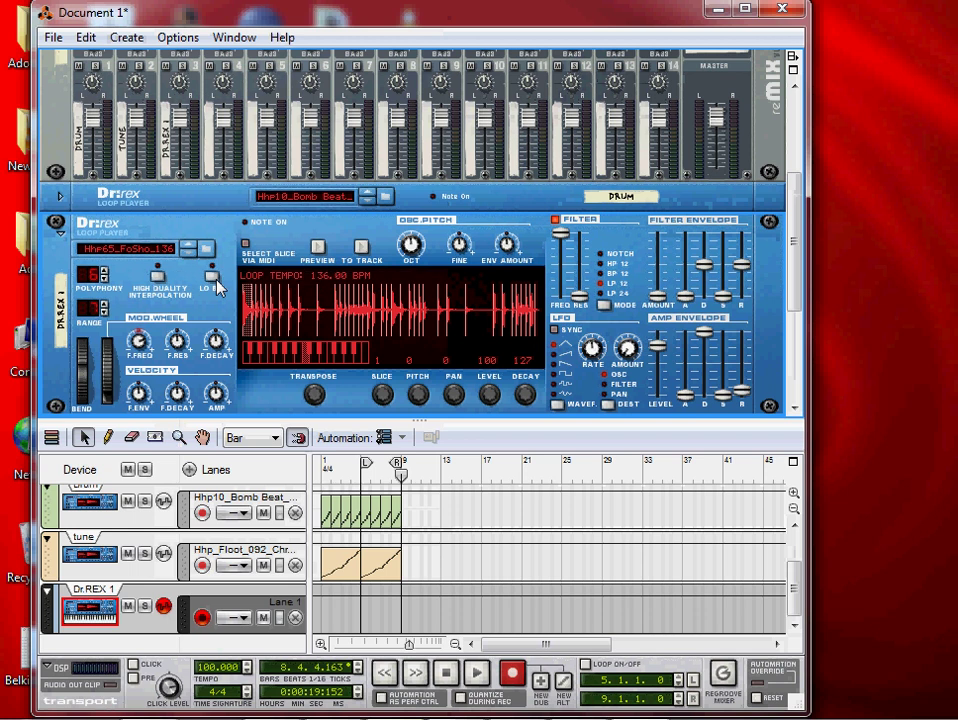
{"action": "double_click", "coordinate": [66, 330]}
{"action": "type", "text": "tabla"}
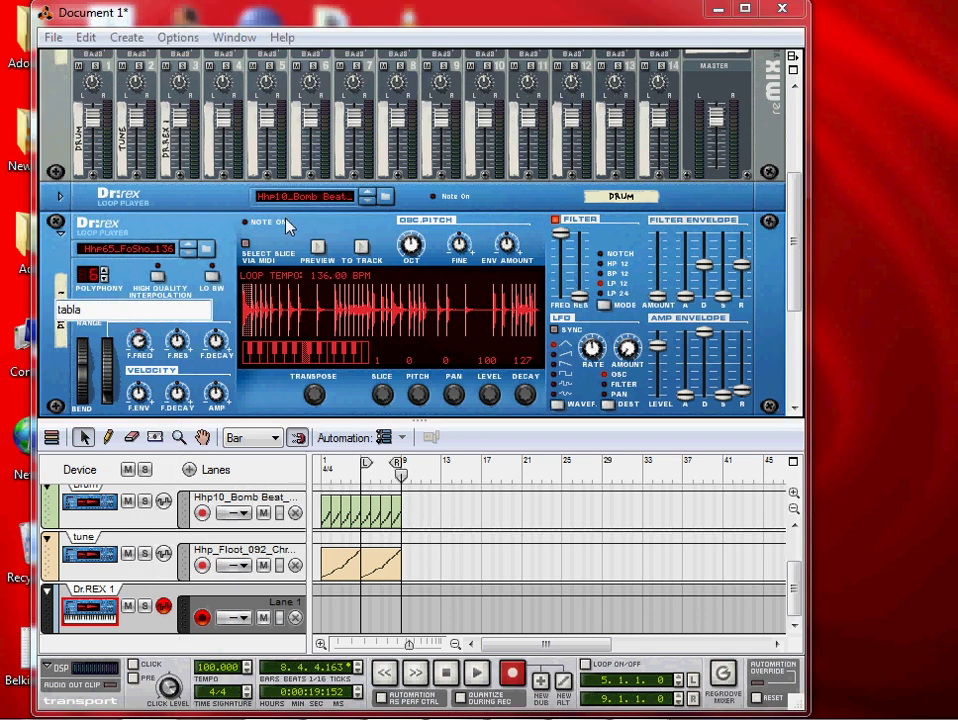
Step: Audition several loops in the factory bank's Tabla 075 bpm percussion folder and load Tabla_04a_Fill1_075.rx2 into the tabla player
{"action": "left_click", "coordinate": [207, 247]}
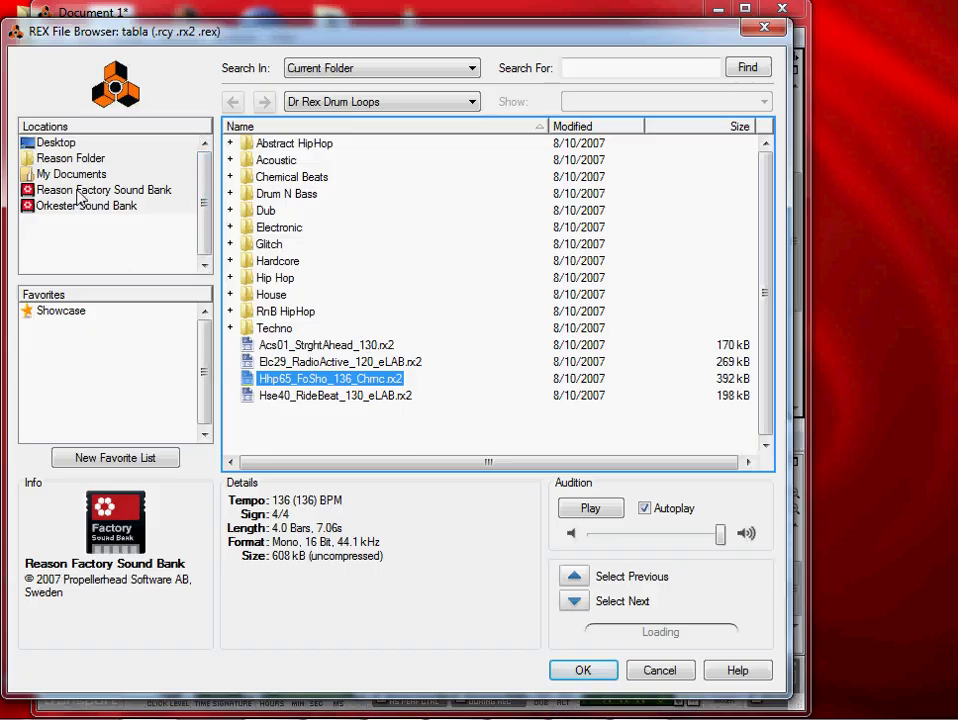
{"action": "left_click", "coordinate": [95, 190]}
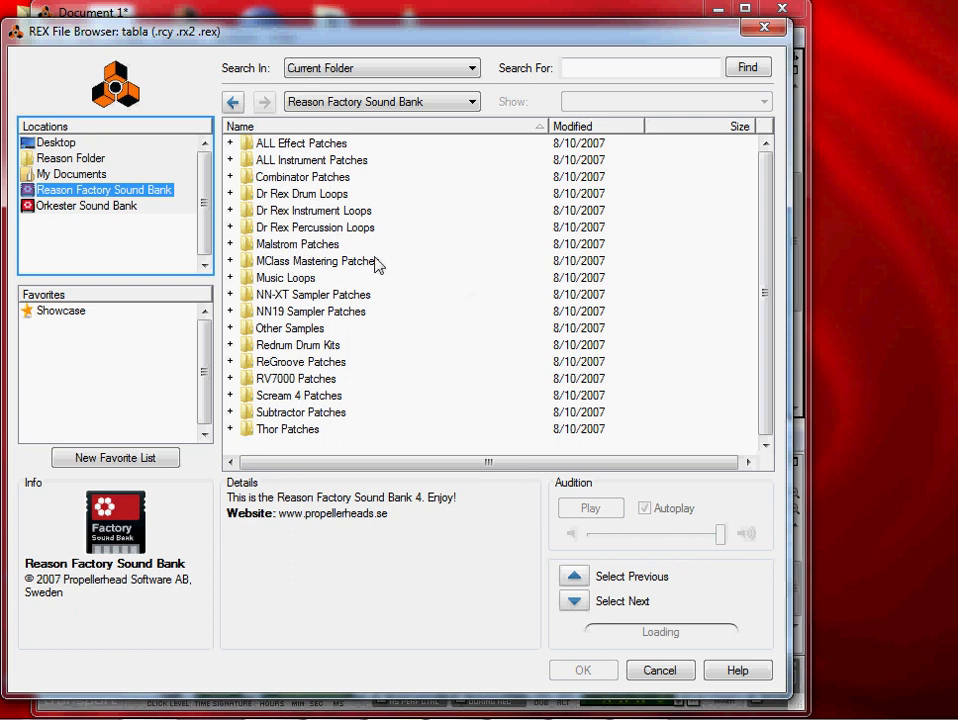
{"action": "double_click", "coordinate": [330, 227]}
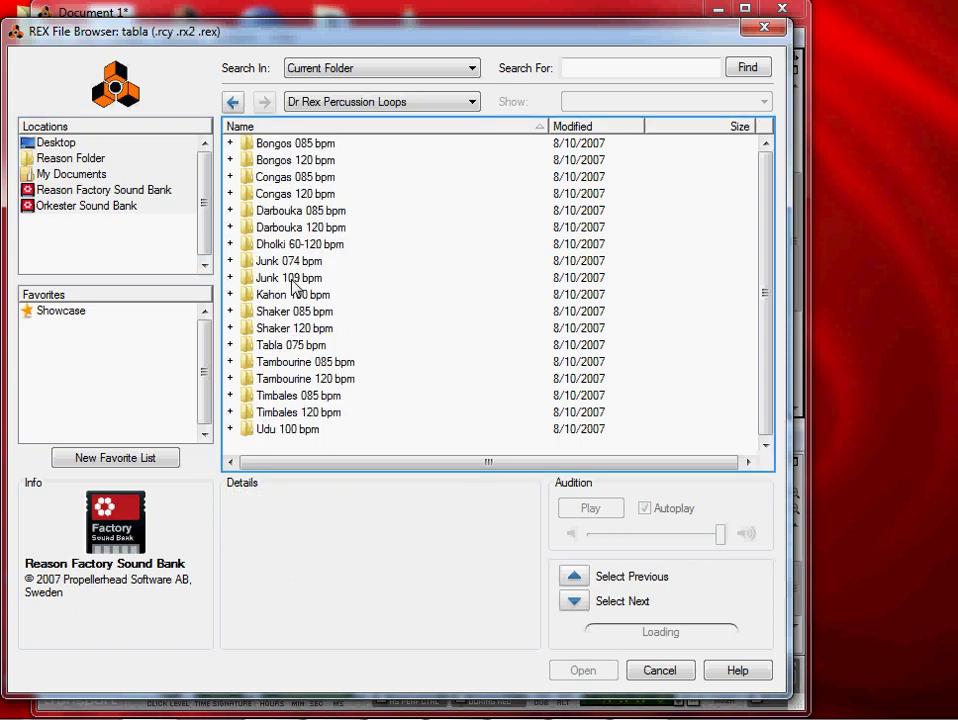
{"action": "double_click", "coordinate": [287, 345]}
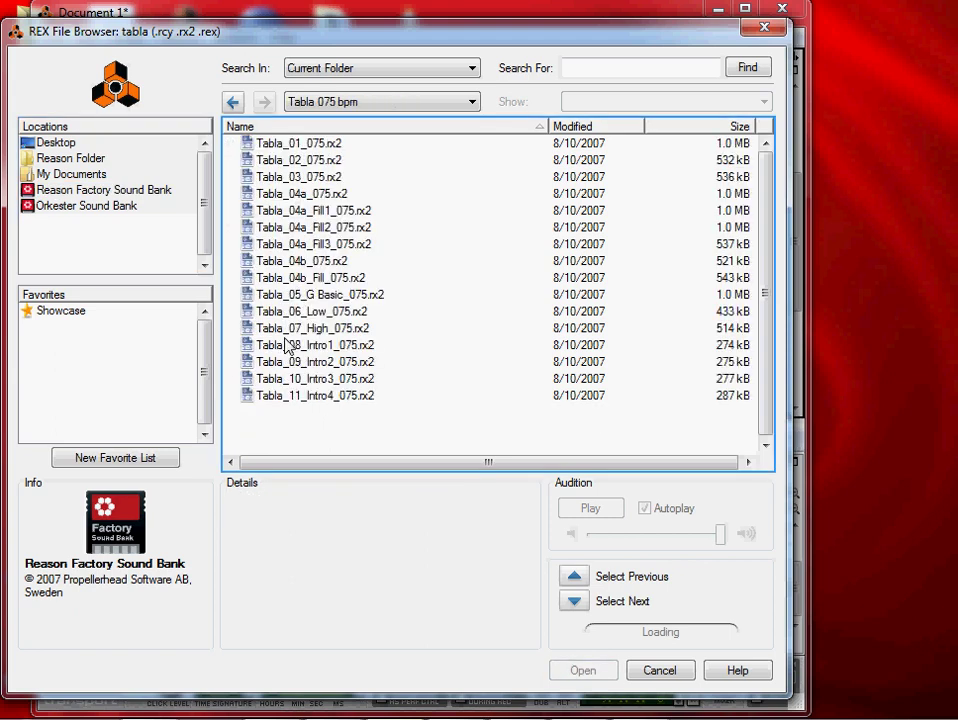
{"action": "left_click", "coordinate": [312, 228]}
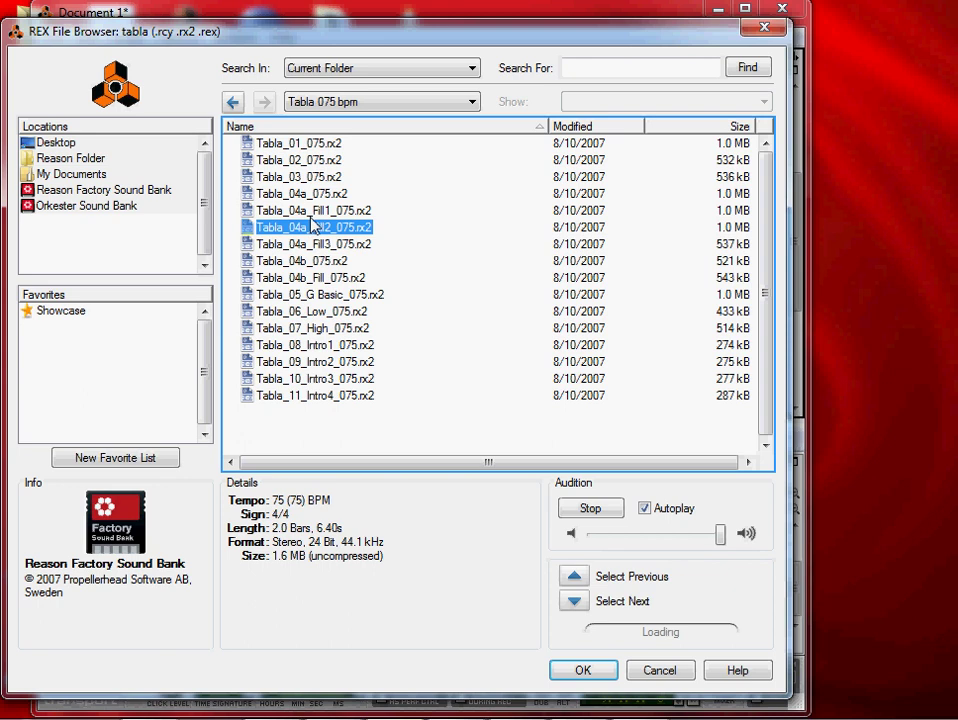
{"action": "key", "text": "Up"}
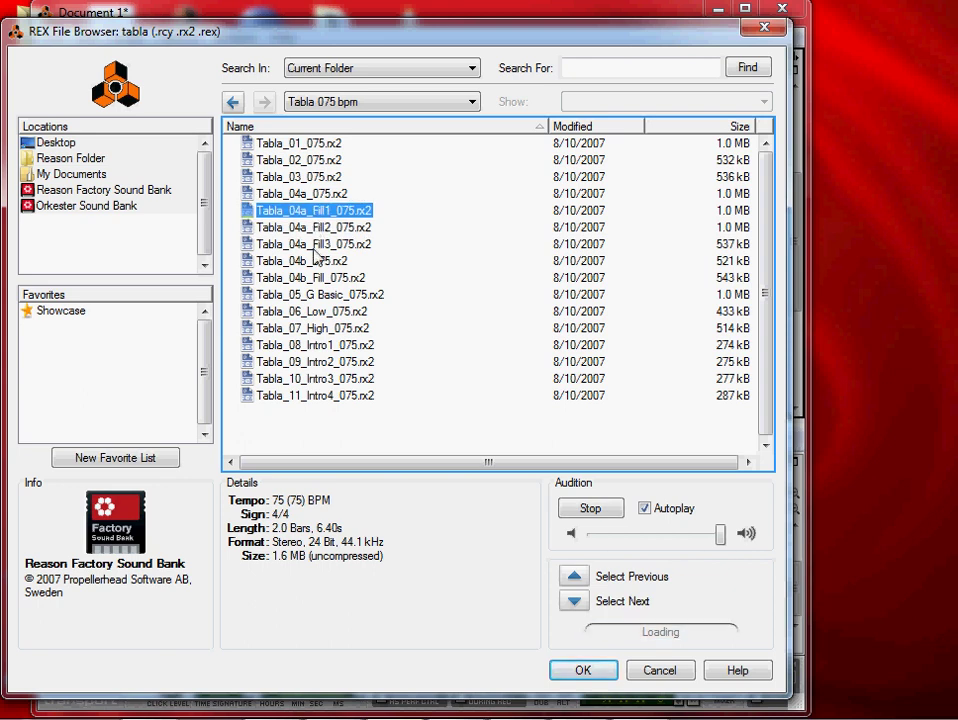
{"action": "left_click", "coordinate": [314, 248]}
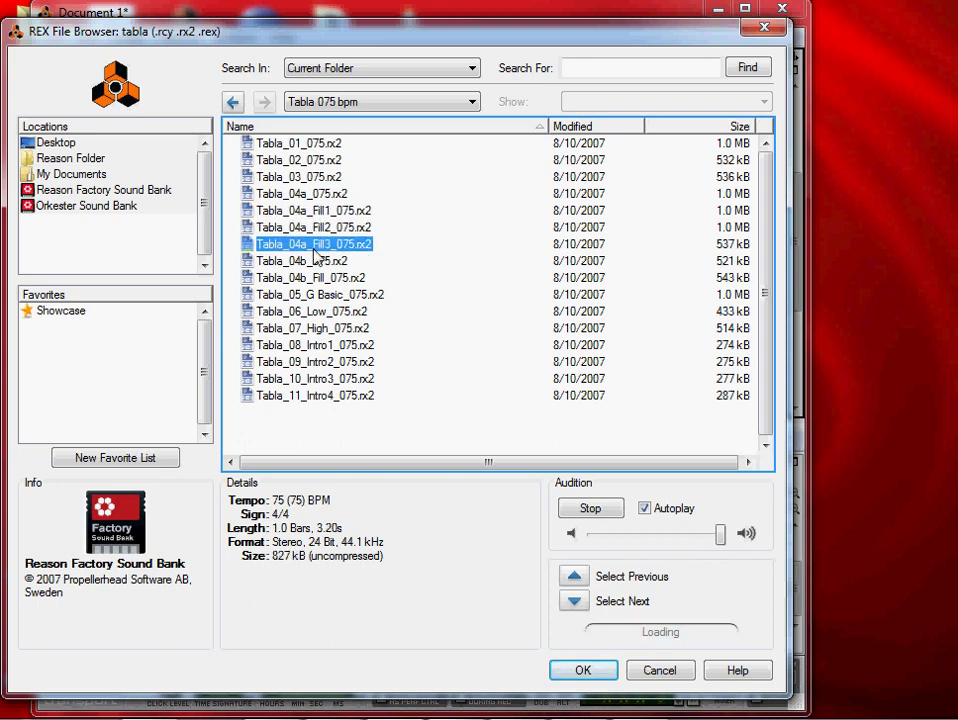
{"action": "left_click", "coordinate": [312, 212]}
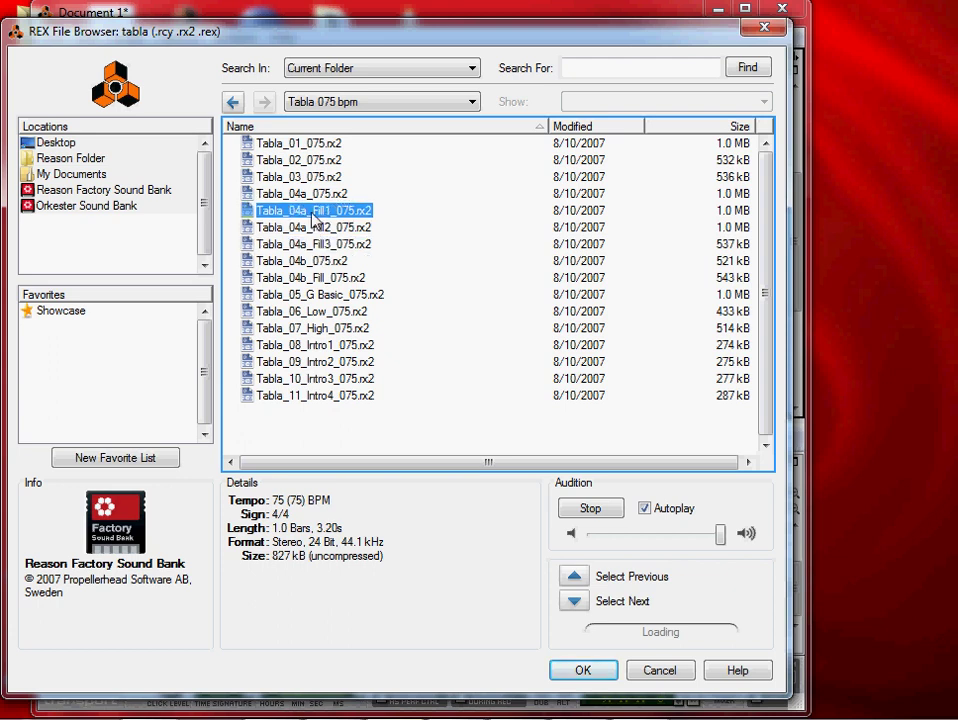
{"action": "left_click", "coordinate": [580, 669]}
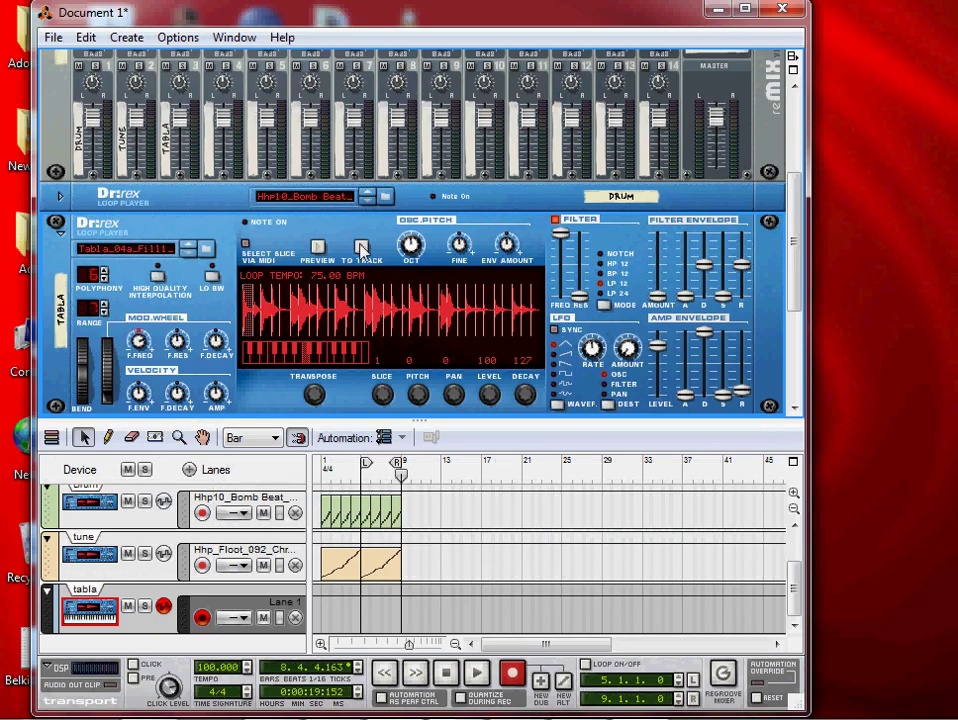
Step: Send the tabla loop to its track between bars 5 and 9 and play the song from bar 1
{"action": "left_click", "coordinate": [361, 246]}
{"action": "left_click", "coordinate": [333, 478]}
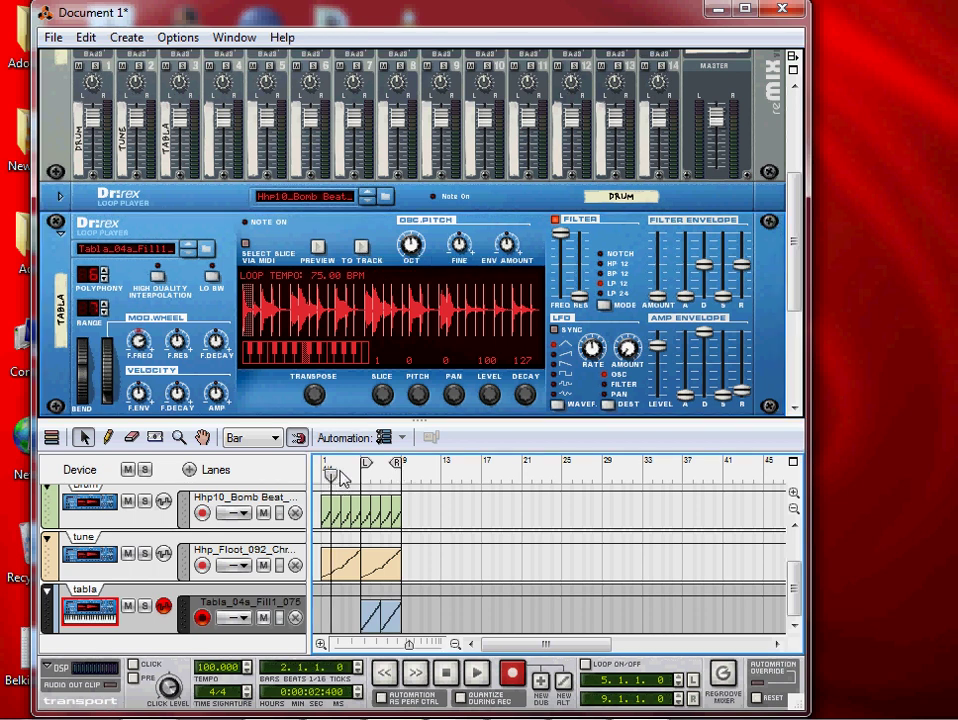
{"action": "left_click", "coordinate": [322, 472]}
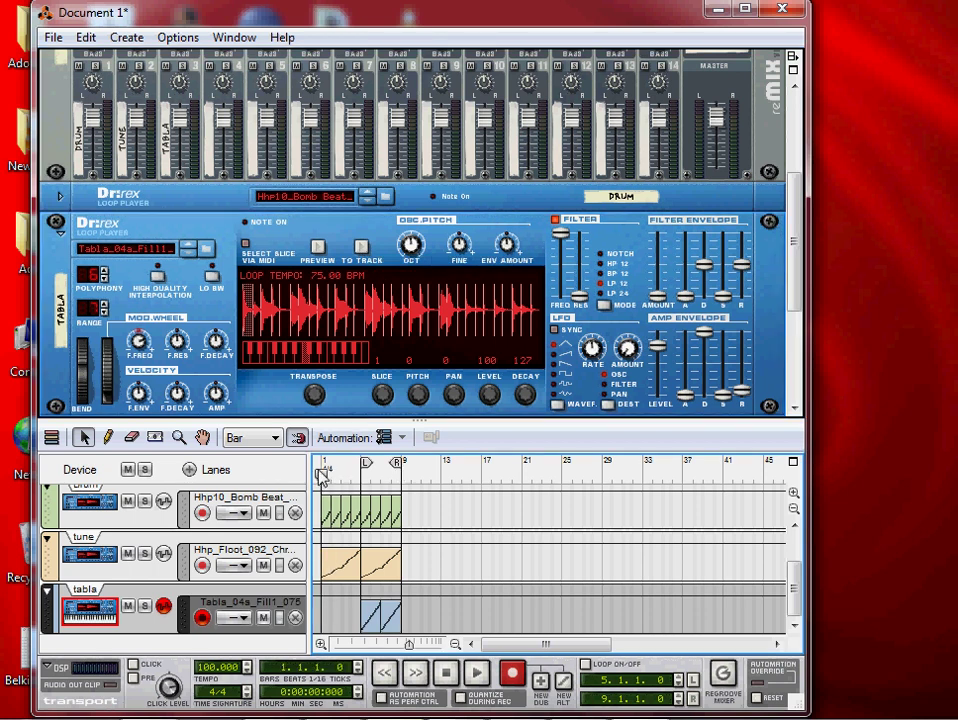
{"action": "left_click", "coordinate": [476, 676]}
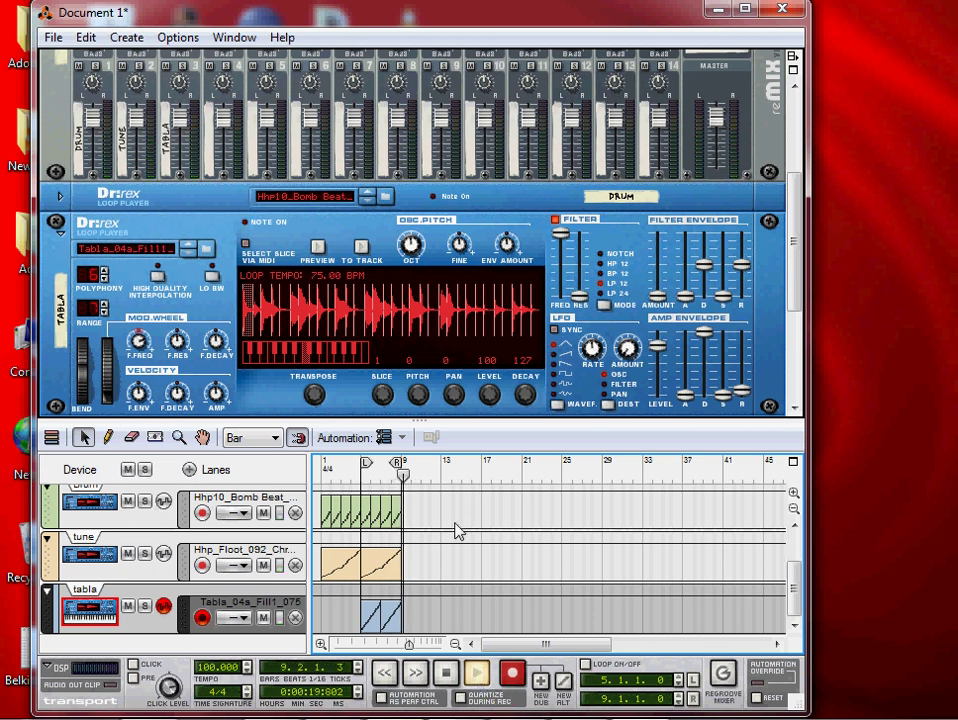
{"action": "key", "text": "space"}
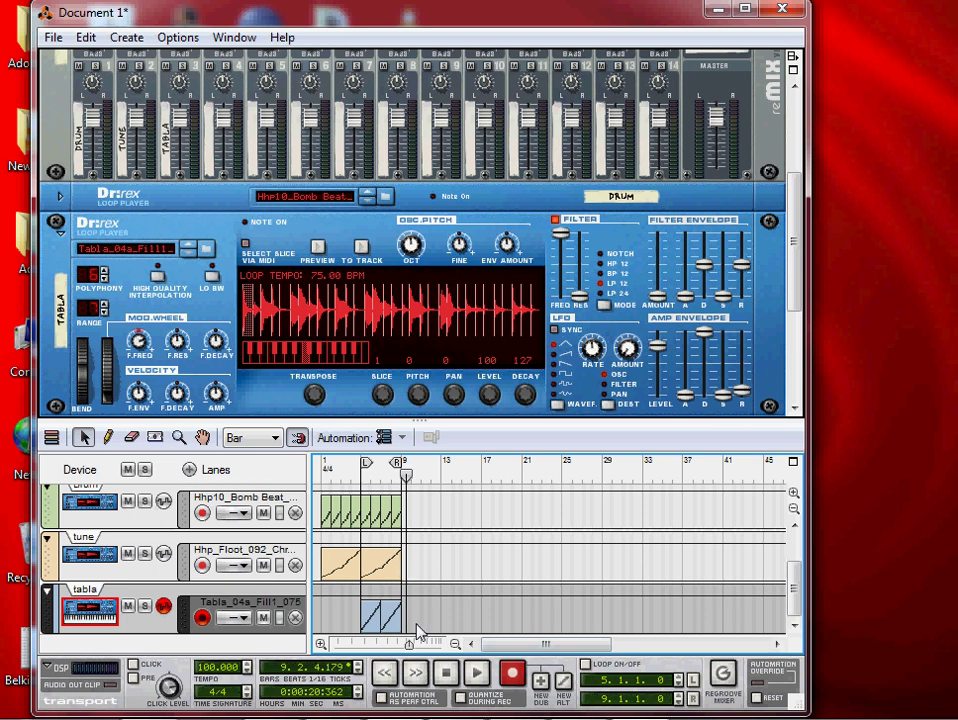
Step: Fold the tabla player and add a fourth Dr.REX Loop Player below the tune player in the rack
{"action": "left_click", "coordinate": [61, 237]}
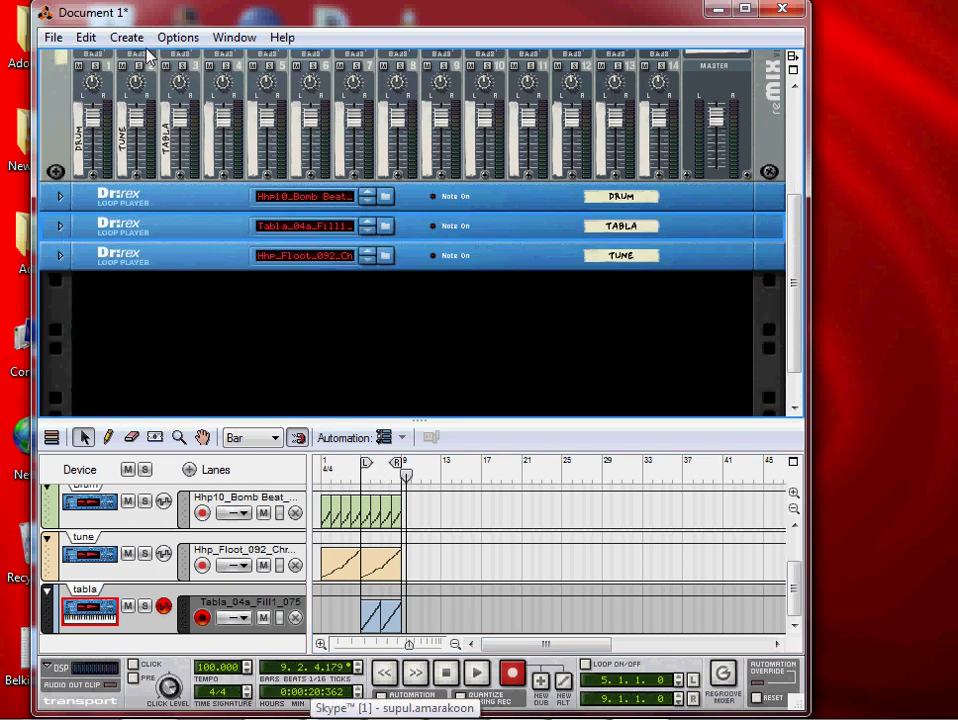
{"action": "left_click", "coordinate": [115, 38]}
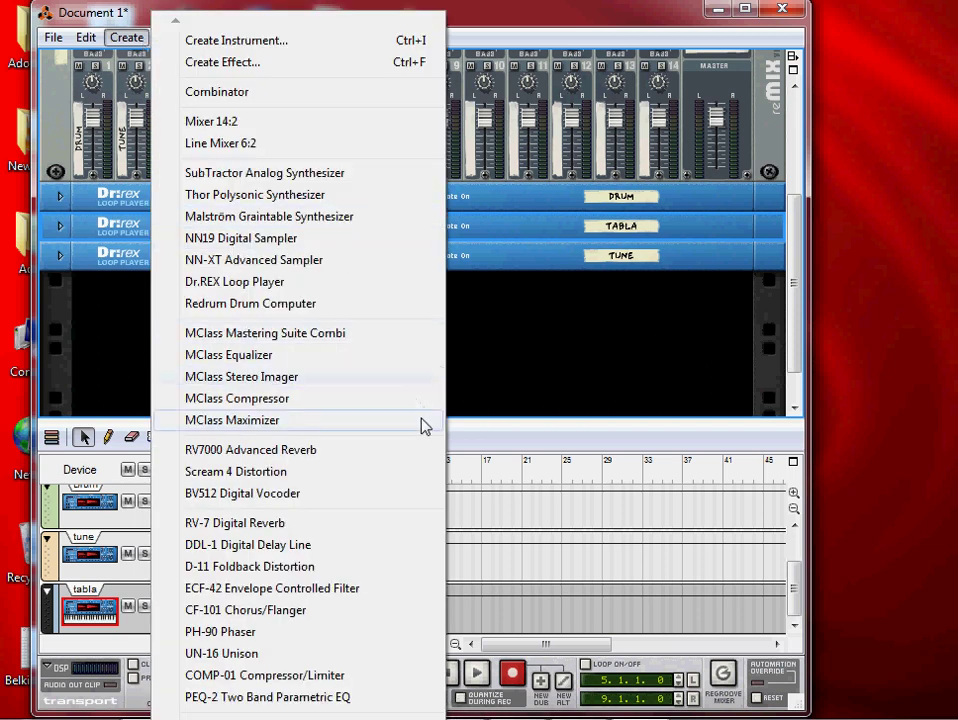
{"action": "left_click", "coordinate": [503, 365]}
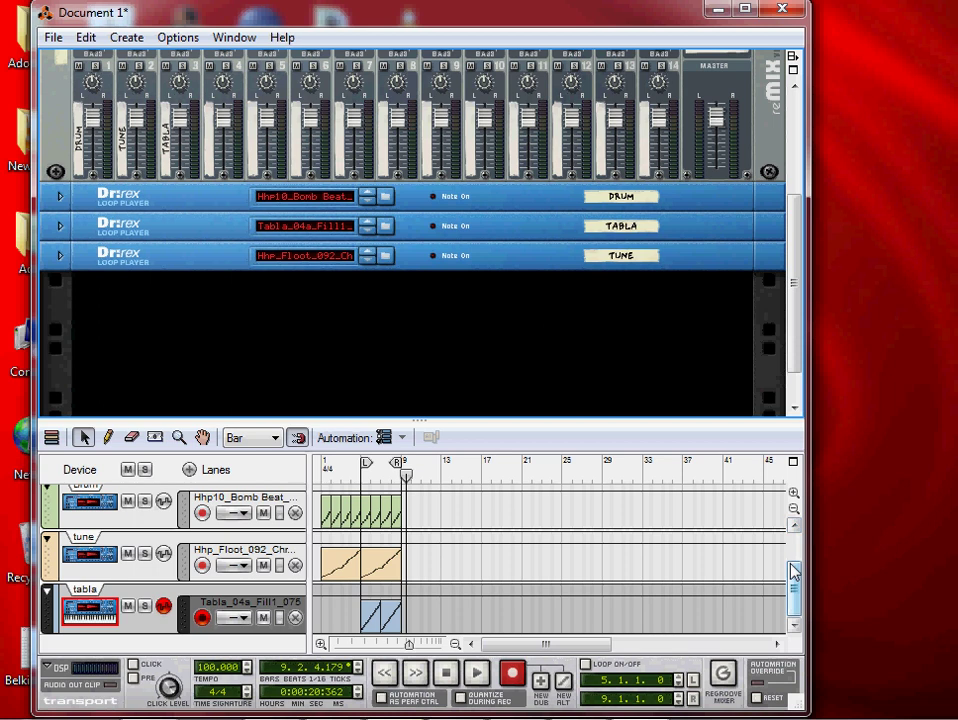
{"action": "left_click", "coordinate": [125, 37]}
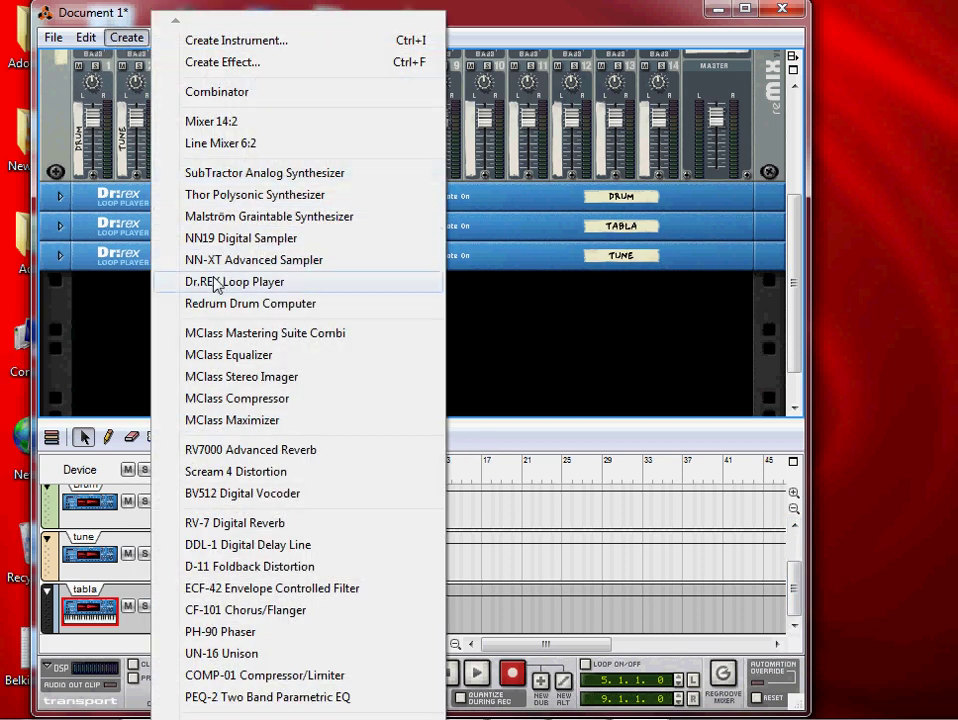
{"action": "left_click", "coordinate": [220, 281]}
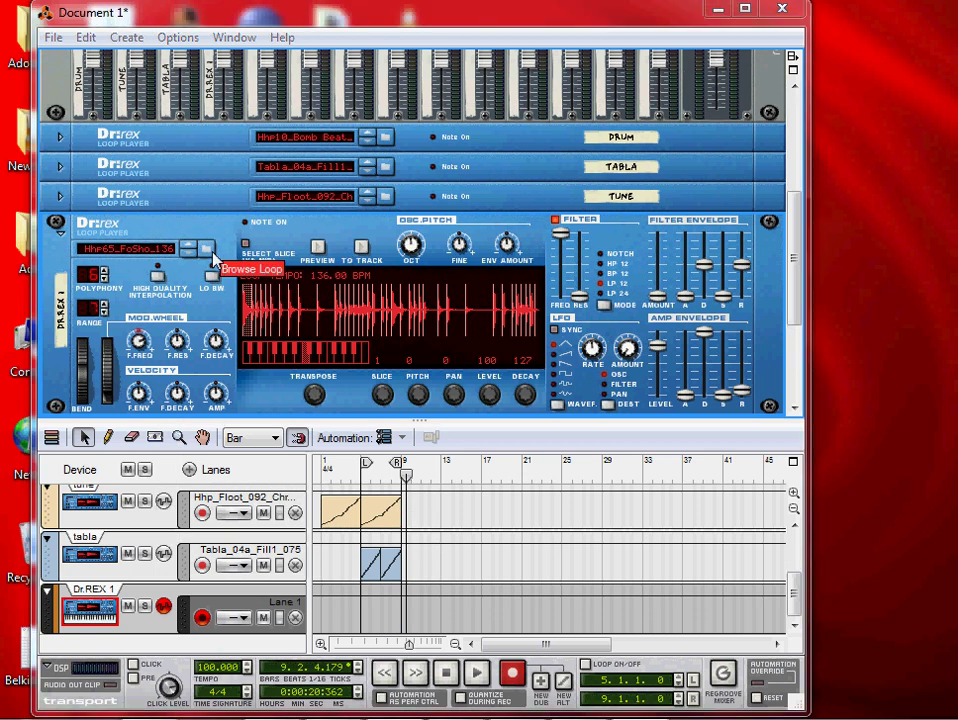
Step: Load Scratch_Ah1_090_MagicM.rx2 from the factory bank's Scratch Loops instrument folder into the new loop player
{"action": "left_click", "coordinate": [212, 253]}
{"action": "left_click", "coordinate": [115, 190]}
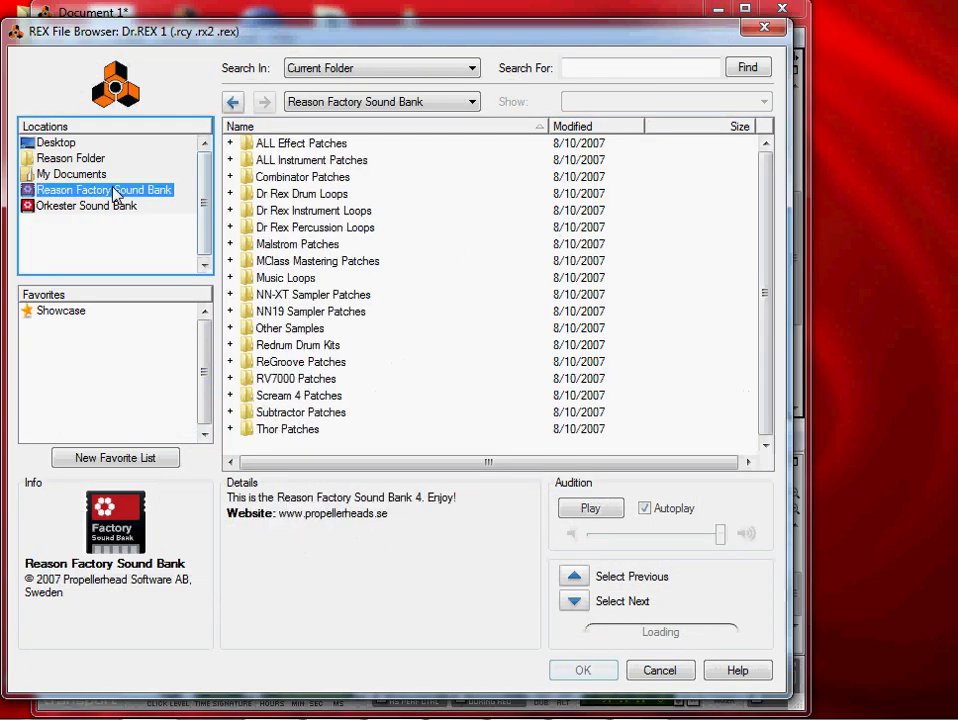
{"action": "double_click", "coordinate": [368, 211]}
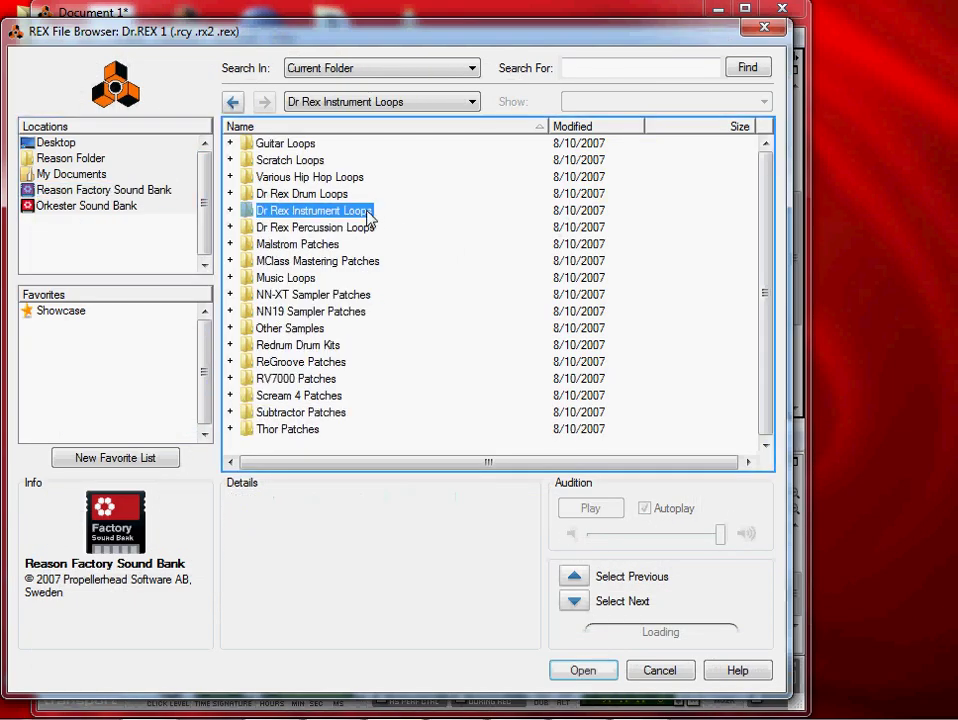
{"action": "double_click", "coordinate": [299, 160]}
{"action": "left_click", "coordinate": [287, 145]}
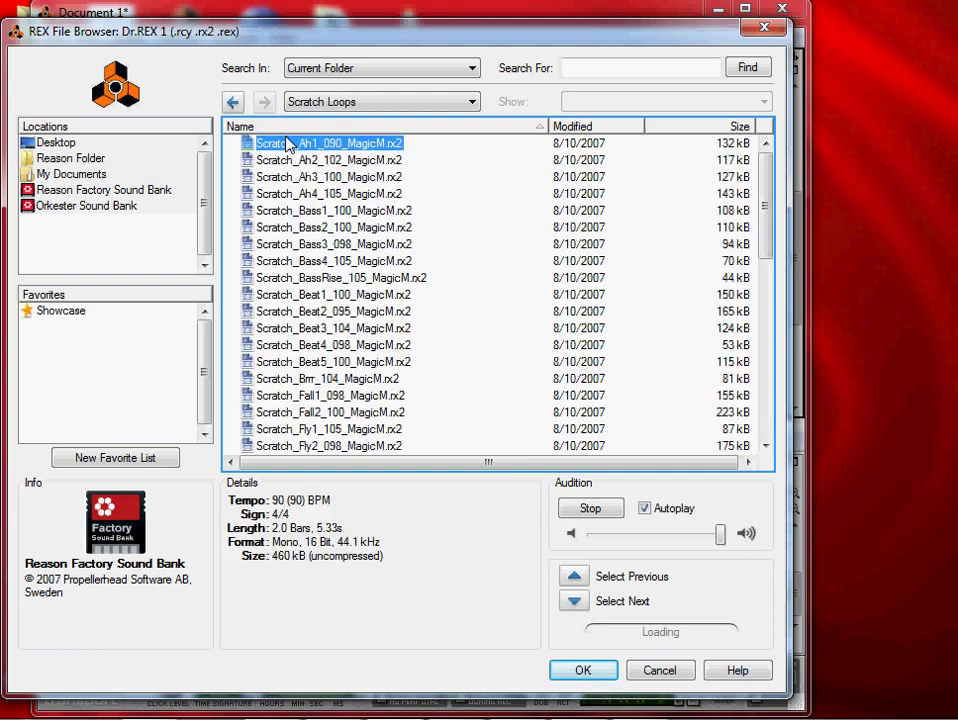
{"action": "left_click", "coordinate": [581, 672]}
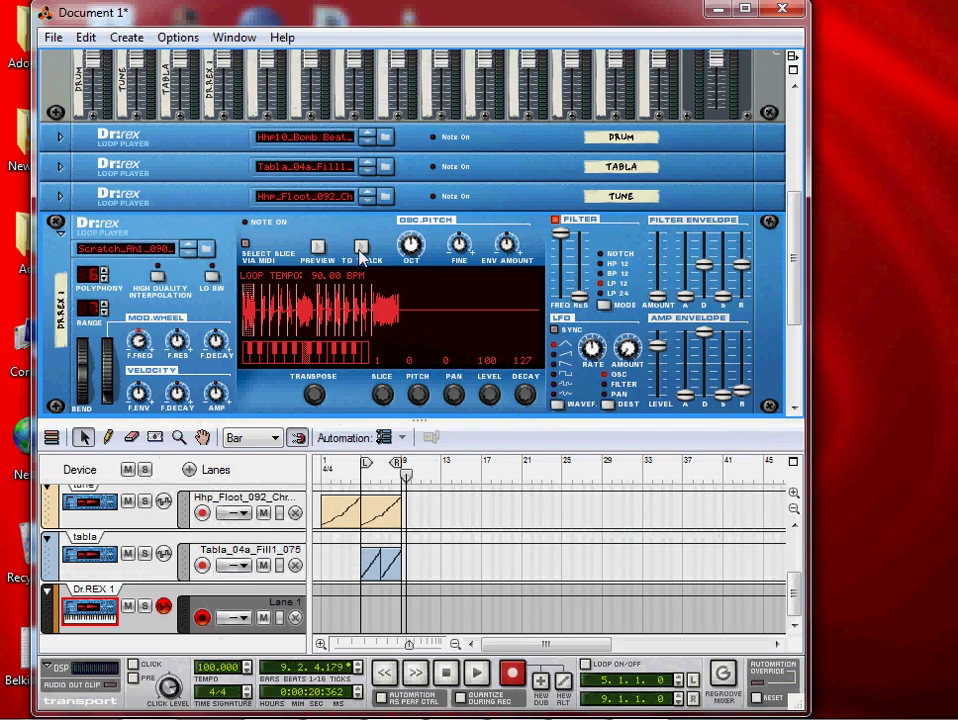
Step: Send the scratch loop to its track between bars 5 and 9 and delete the second clip at bar 7
{"action": "left_click", "coordinate": [361, 247]}
{"action": "left_click", "coordinate": [393, 621]}
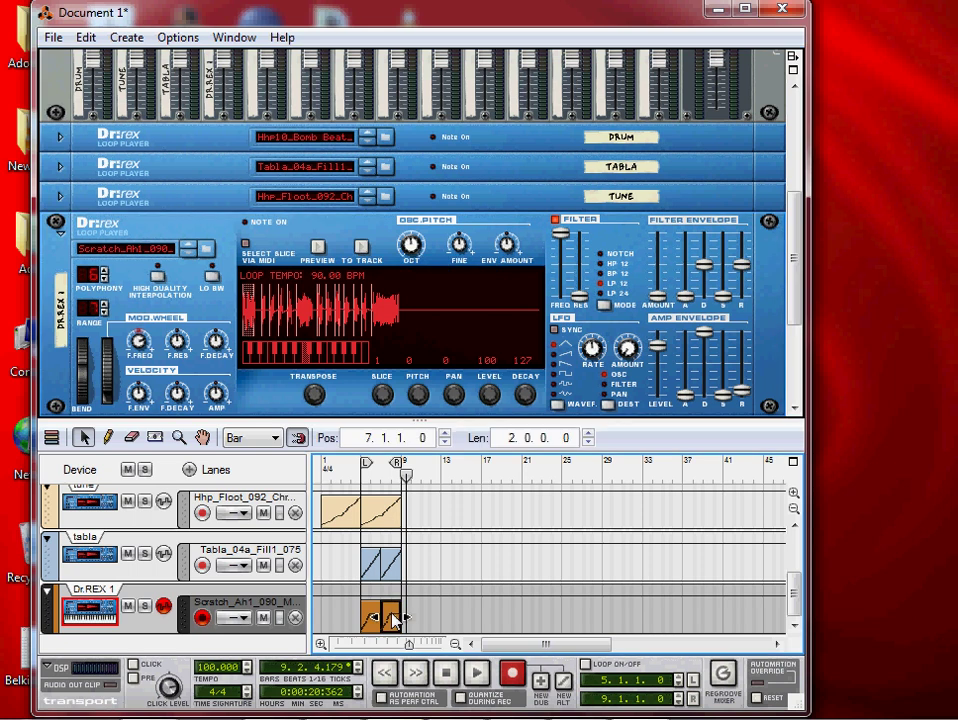
{"action": "key", "text": "Delete"}
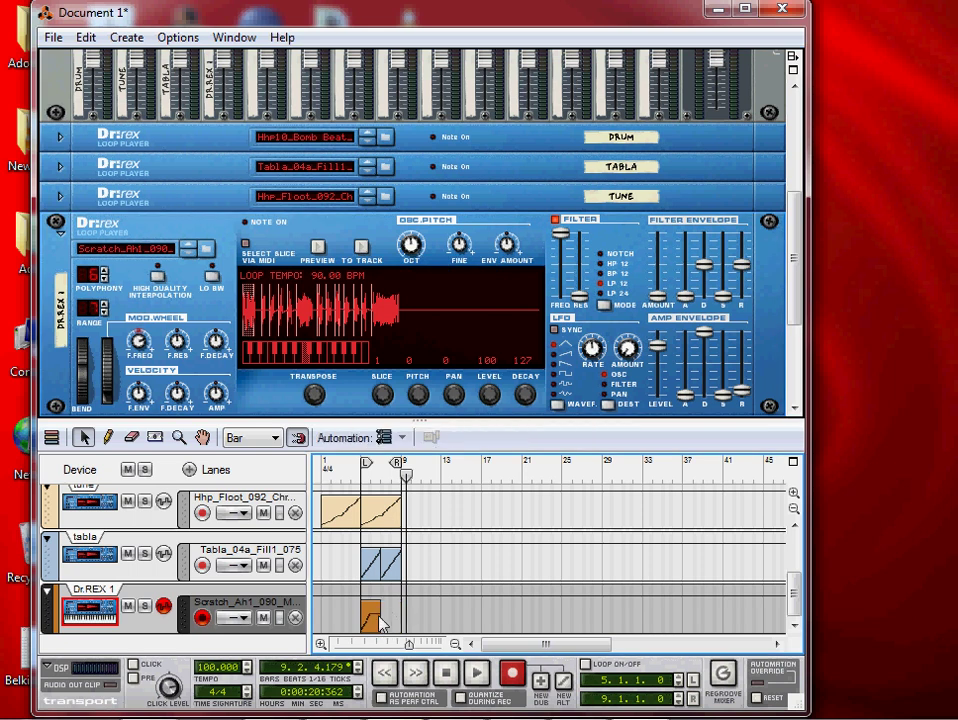
Step: Move the left locator to bar 1 and the remaining scratch clip to bar 4
{"action": "left_click_drag", "start_coordinate": [368, 472], "coordinate": [325, 466]}
{"action": "left_click_drag", "start_coordinate": [380, 618], "coordinate": [370, 625]}
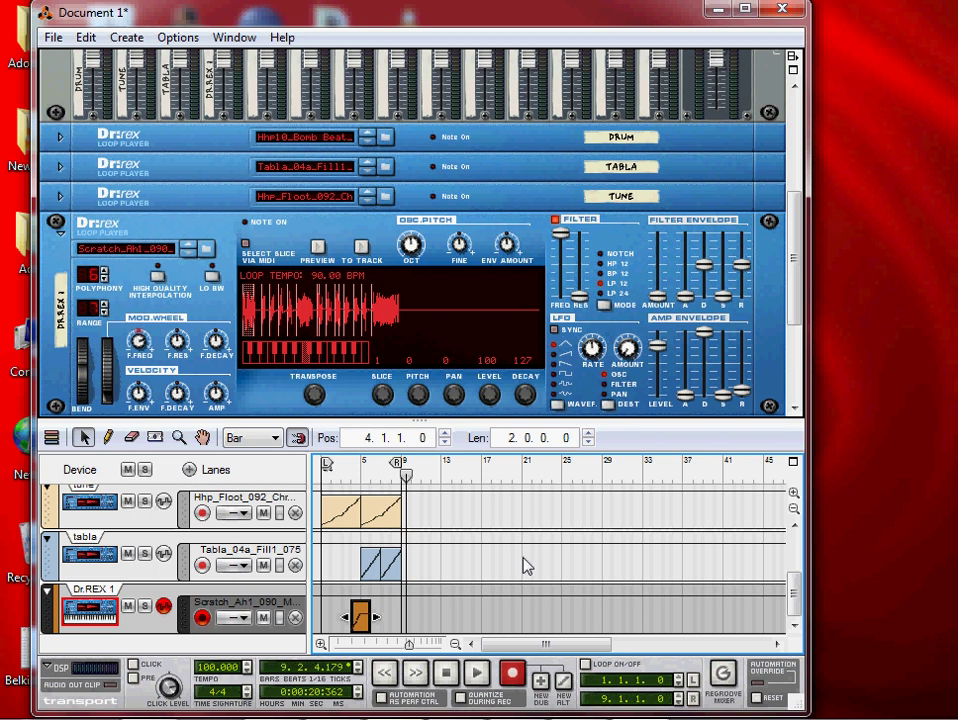
Step: Play the song from bar 1 to the end of bar 8 to check all four loops together
{"action": "left_click", "coordinate": [476, 673]}
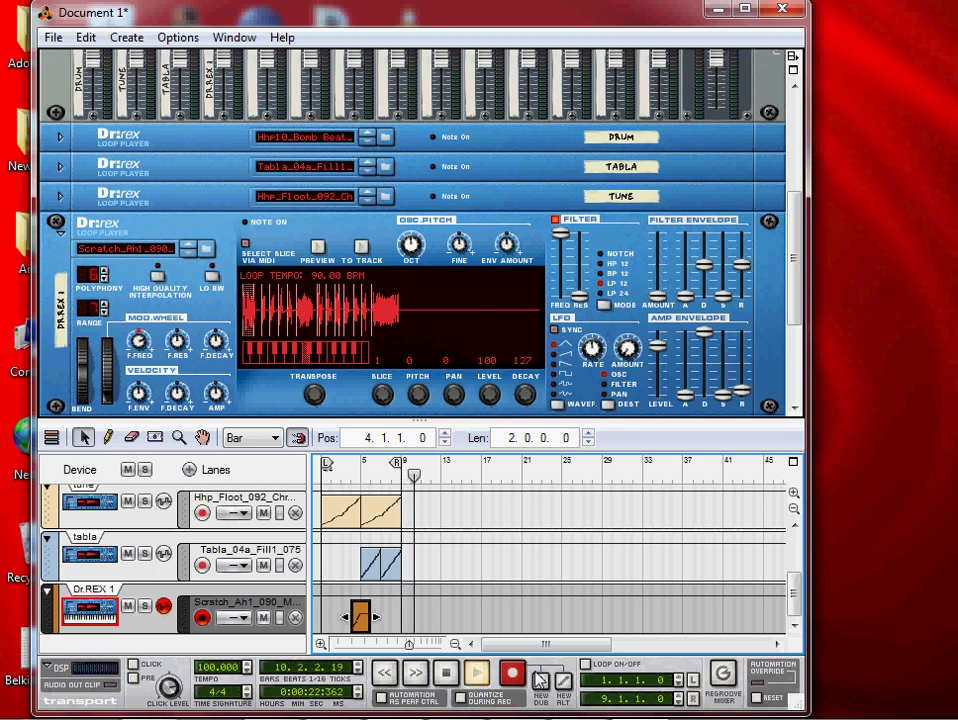
{"action": "left_click", "coordinate": [455, 680]}
{"action": "left_click", "coordinate": [455, 681]}
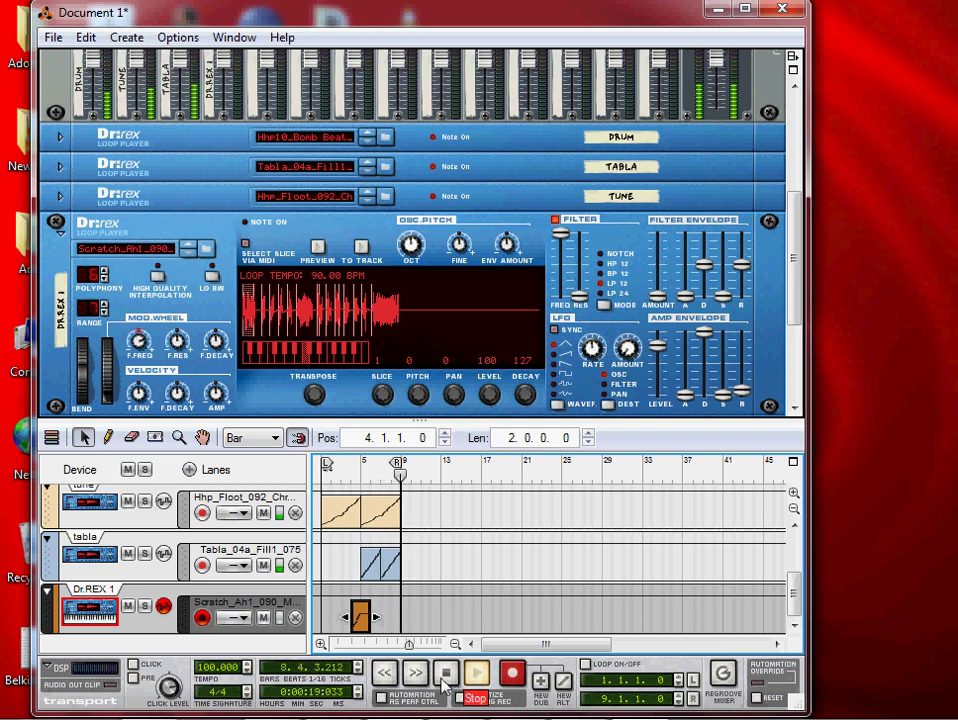
{"action": "left_click", "coordinate": [444, 685]}
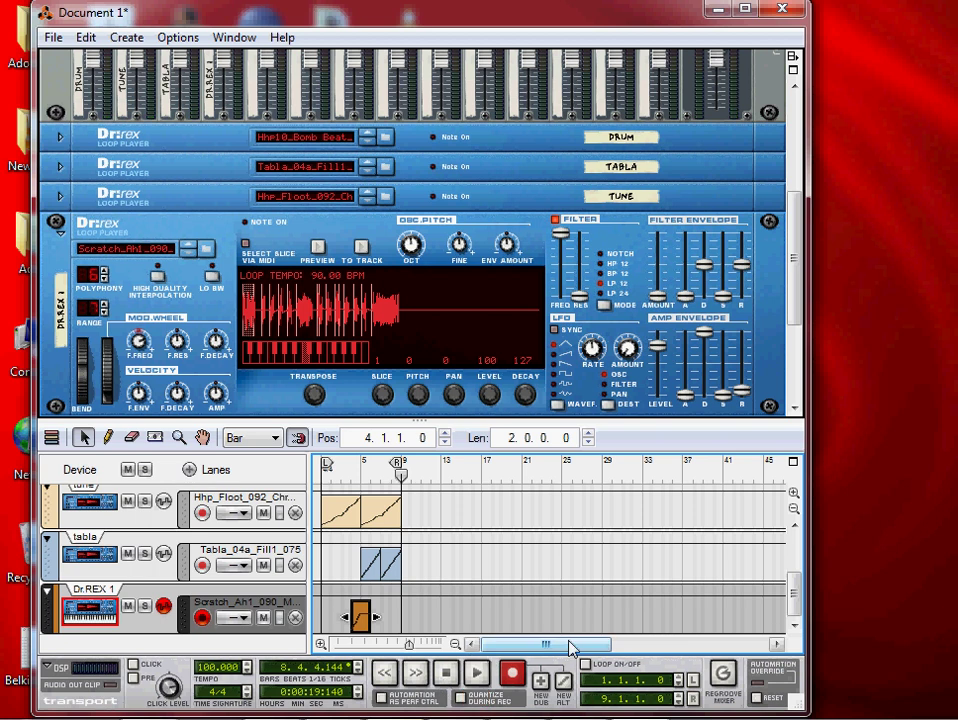
Step: Move the song's end marker to bar 9 and return the playback position to bar 1
{"action": "mouse_move", "coordinate": [572, 649]}
{"action": "left_mouse_down"}
{"action": "mouse_move", "coordinate": [727, 645]}
{"action": "mouse_move", "coordinate": [572, 649]}
{"action": "left_mouse_up"}
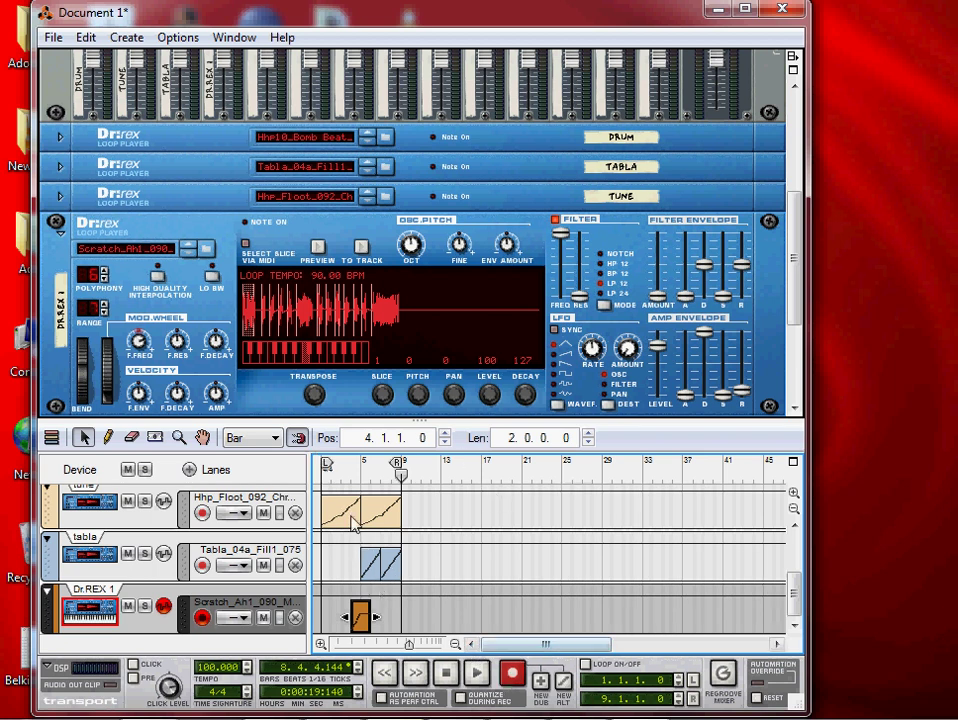
{"action": "left_click_drag", "start_coordinate": [508, 655], "coordinate": [812, 688]}
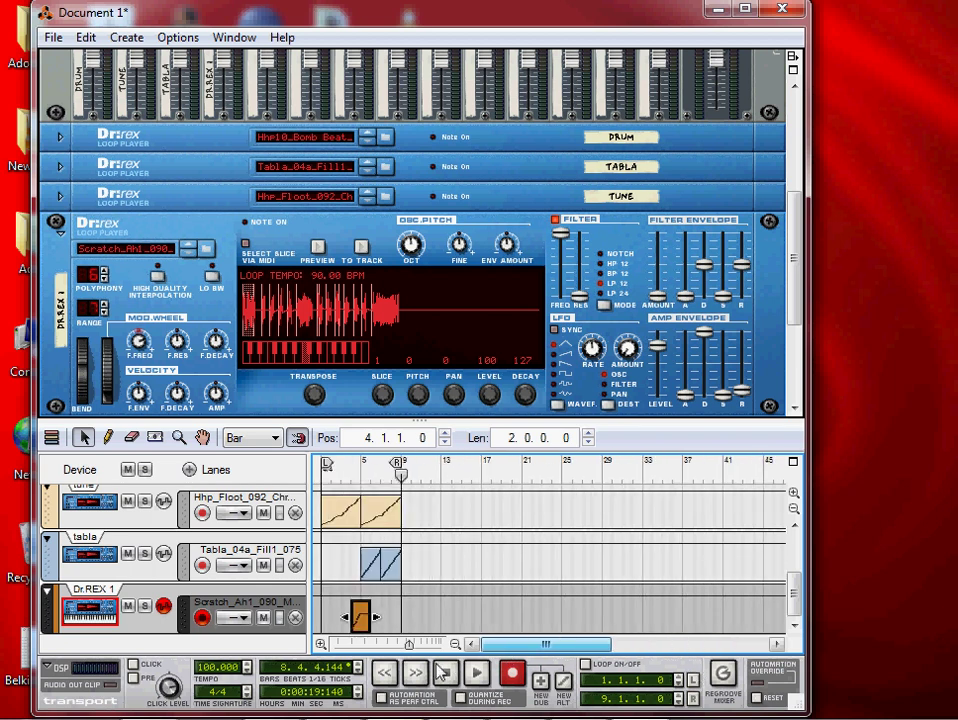
{"action": "left_click_drag", "start_coordinate": [548, 644], "coordinate": [776, 603]}
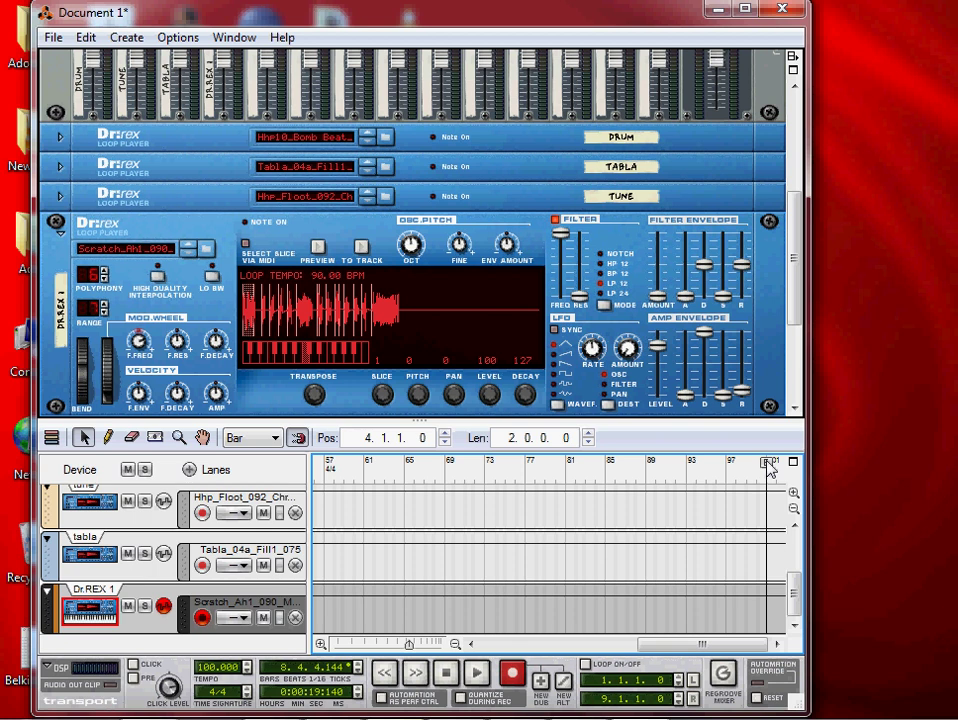
{"action": "mouse_move", "coordinate": [769, 466]}
{"action": "left_mouse_down"}
{"action": "mouse_move", "coordinate": [669, 487]}
{"action": "mouse_move", "coordinate": [349, 505]}
{"action": "left_mouse_up"}
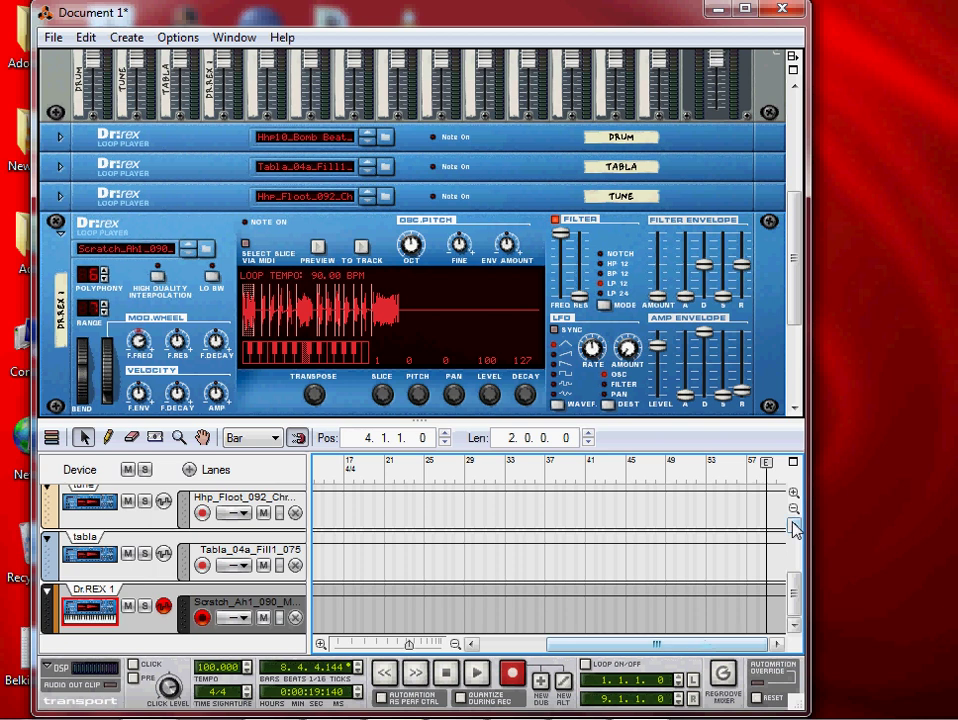
{"action": "mouse_move", "coordinate": [768, 468]}
{"action": "left_mouse_down"}
{"action": "mouse_move", "coordinate": [449, 466]}
{"action": "mouse_move", "coordinate": [325, 488]}
{"action": "left_mouse_up"}
{"action": "left_click_drag", "start_coordinate": [491, 462], "coordinate": [408, 487]}
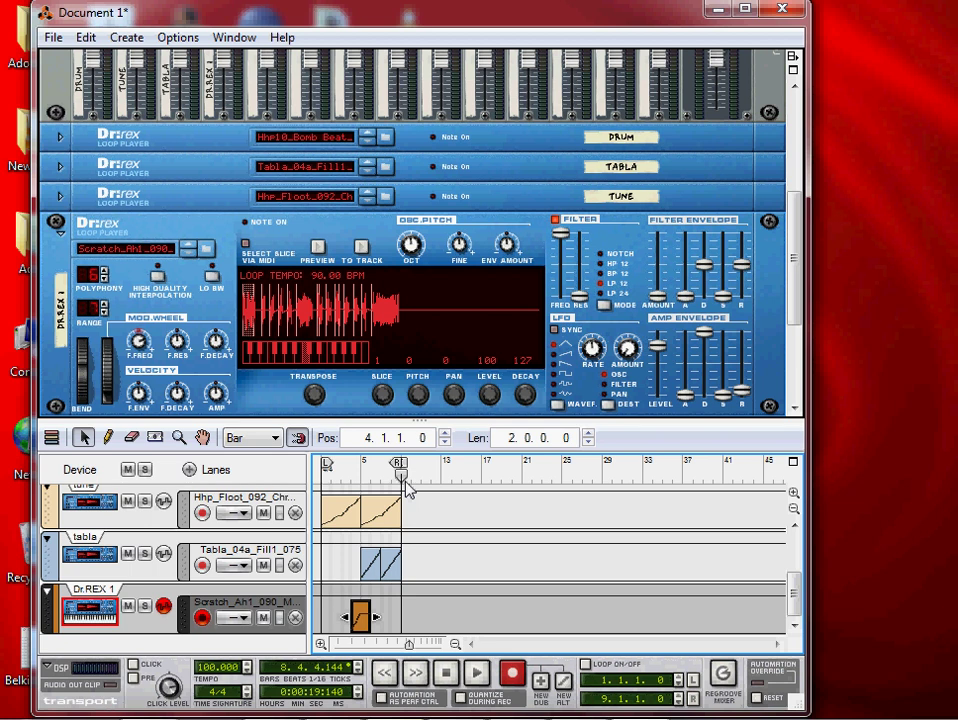
{"action": "left_click", "coordinate": [458, 676]}
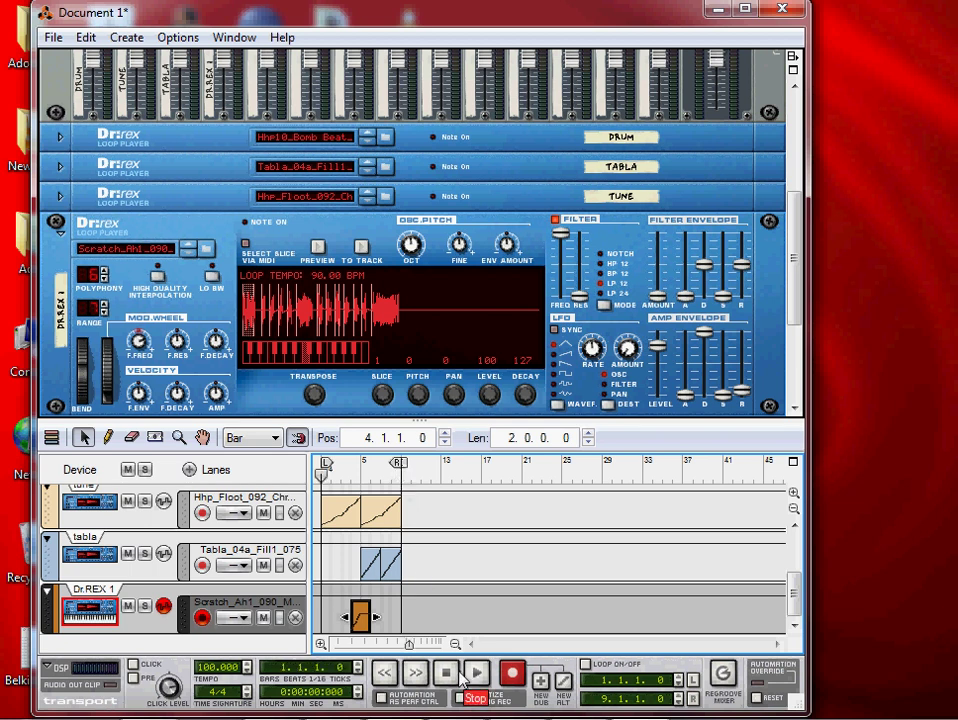
Step: Save the song as a Reason Song File named ringtone in the folder one level above Abstract & Fantasy
{"action": "left_click", "coordinate": [49, 40]}
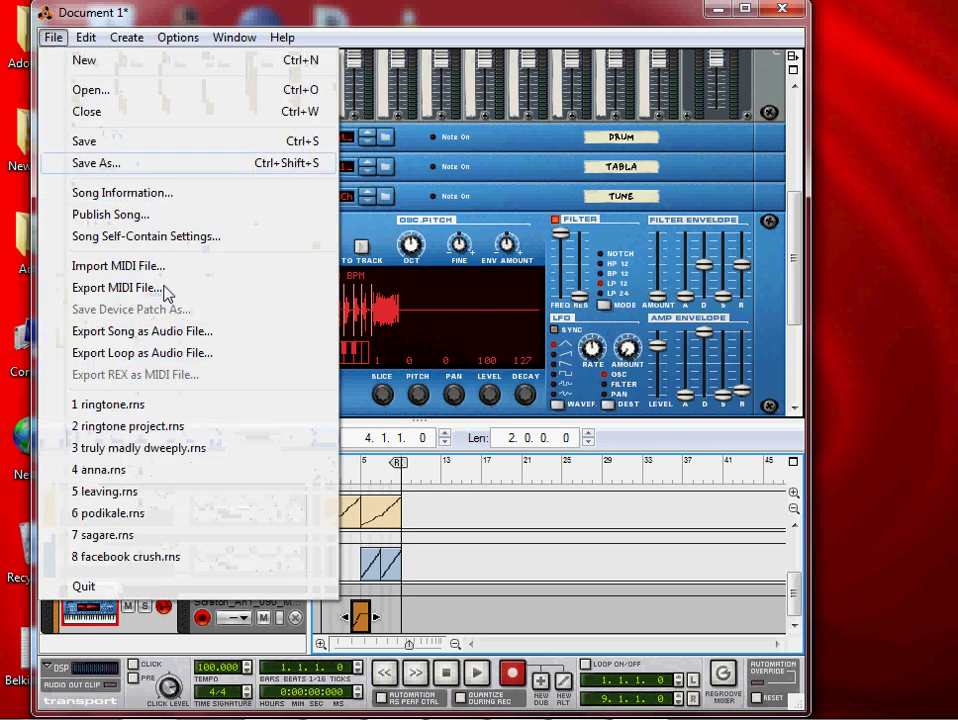
{"action": "left_click", "coordinate": [153, 168]}
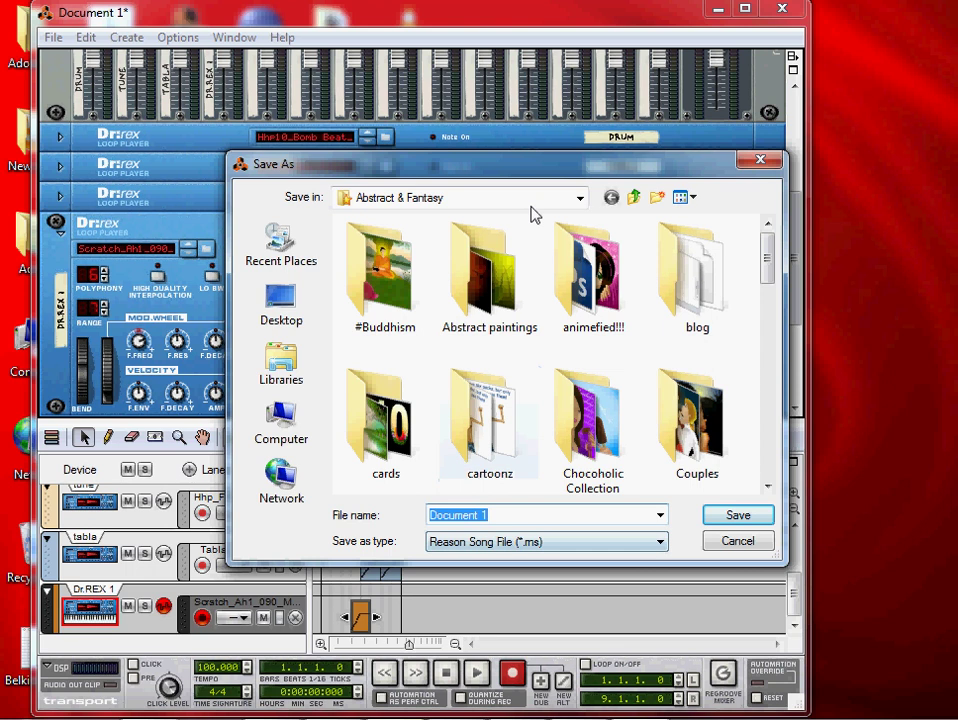
{"action": "left_click", "coordinate": [503, 495]}
{"action": "key", "text": "BackSpace"}
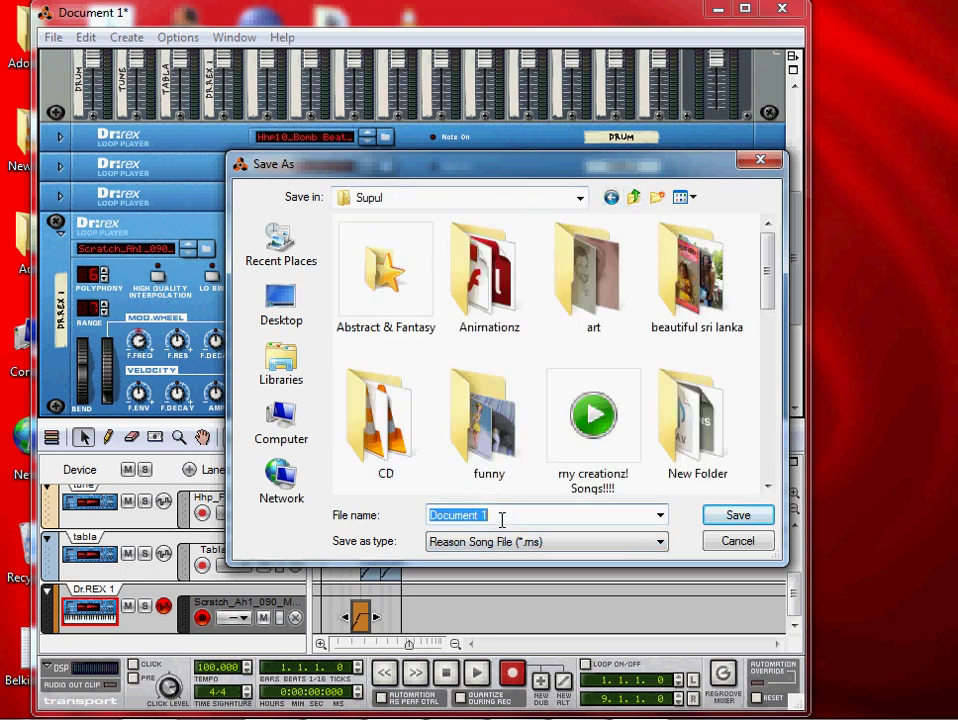
{"action": "key", "text": "BackSpace"}
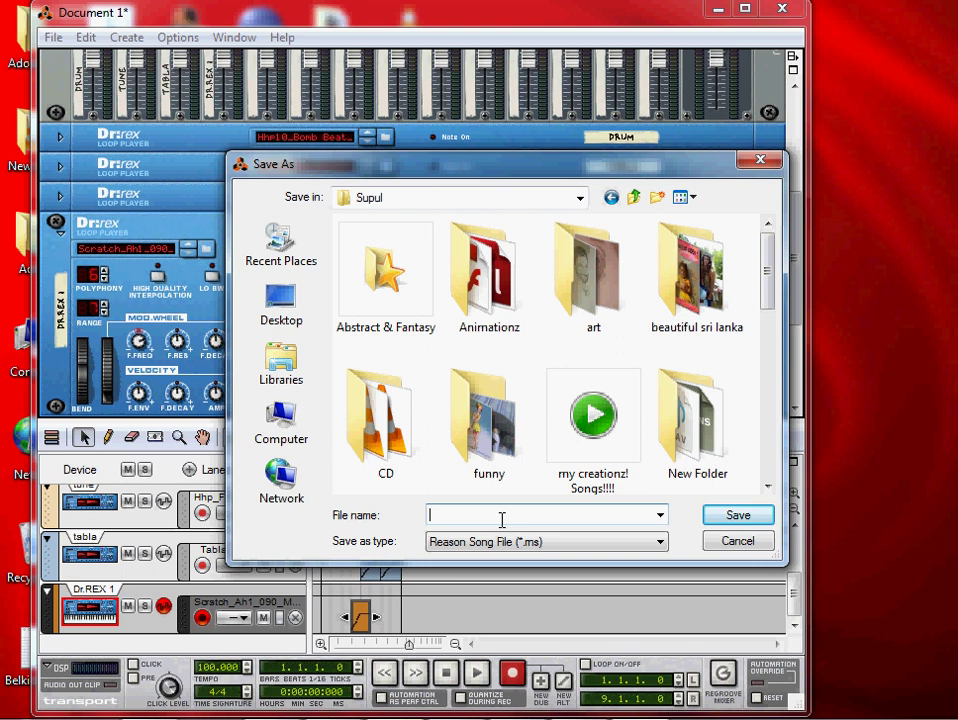
{"action": "type", "text": "ringtone"}
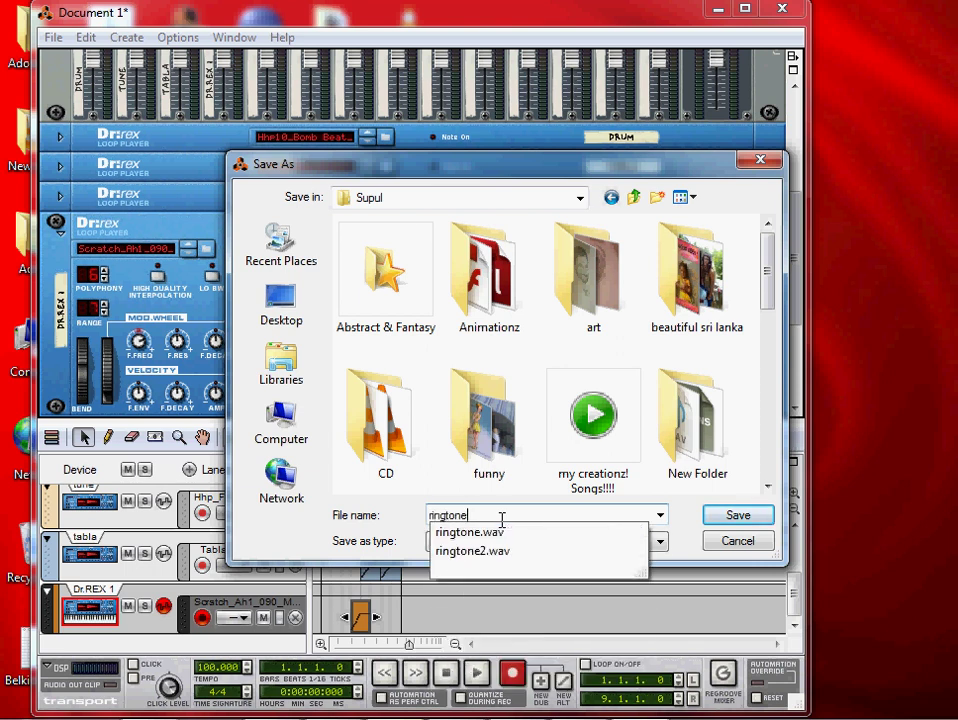
{"action": "left_click", "coordinate": [761, 519]}
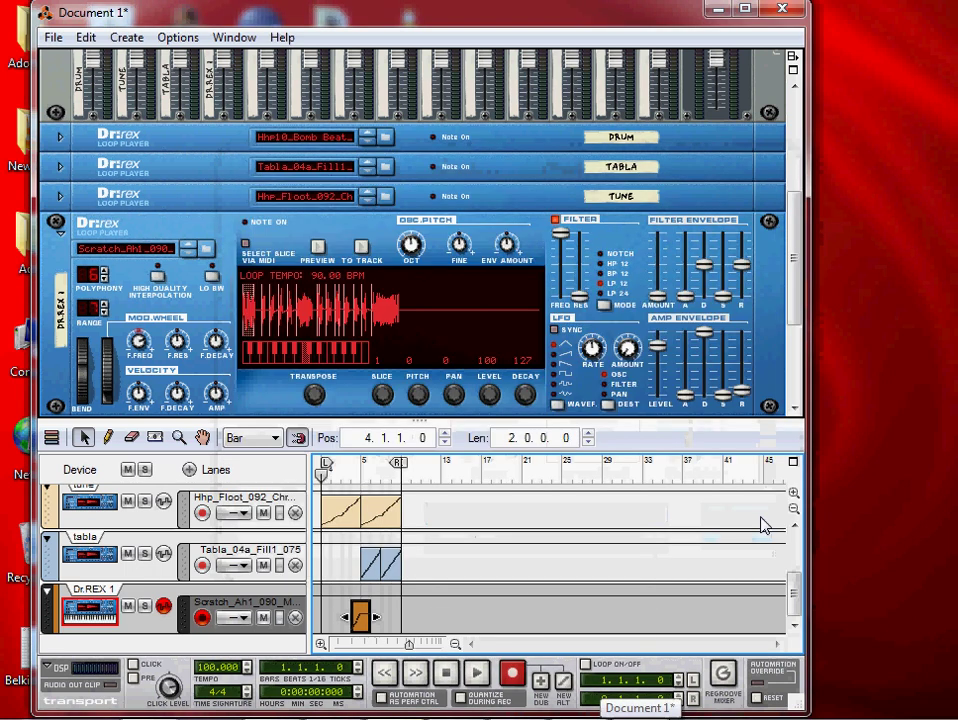
Step: Export the whole song as a WAVE audio file named ringtone at 44,100 Hz and 16 bit with dither
{"action": "left_click", "coordinate": [52, 37]}
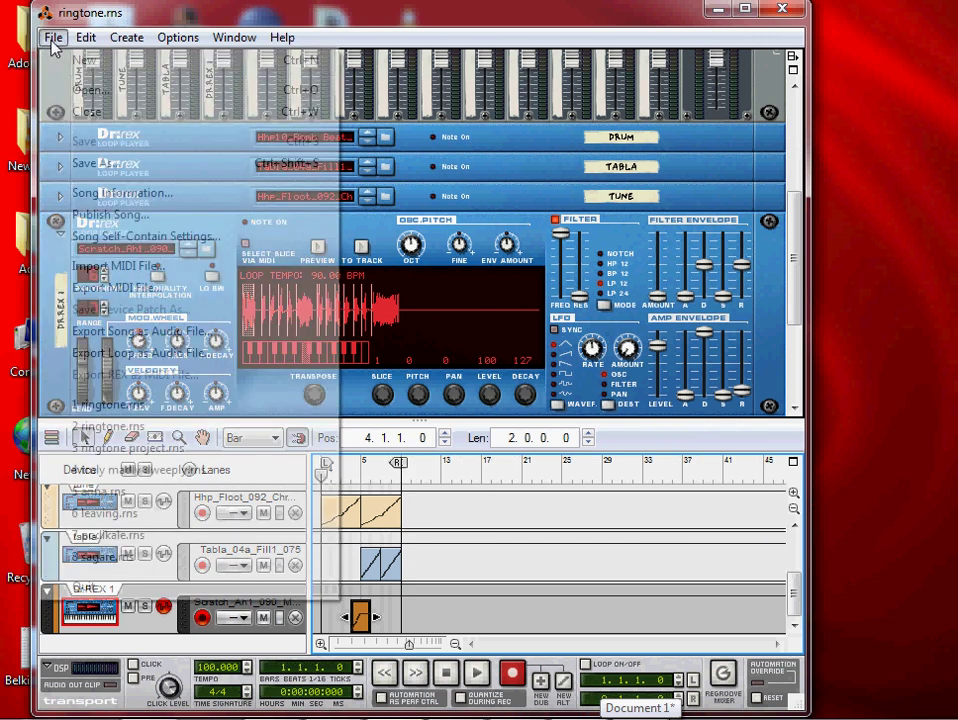
{"action": "left_click", "coordinate": [438, 15]}
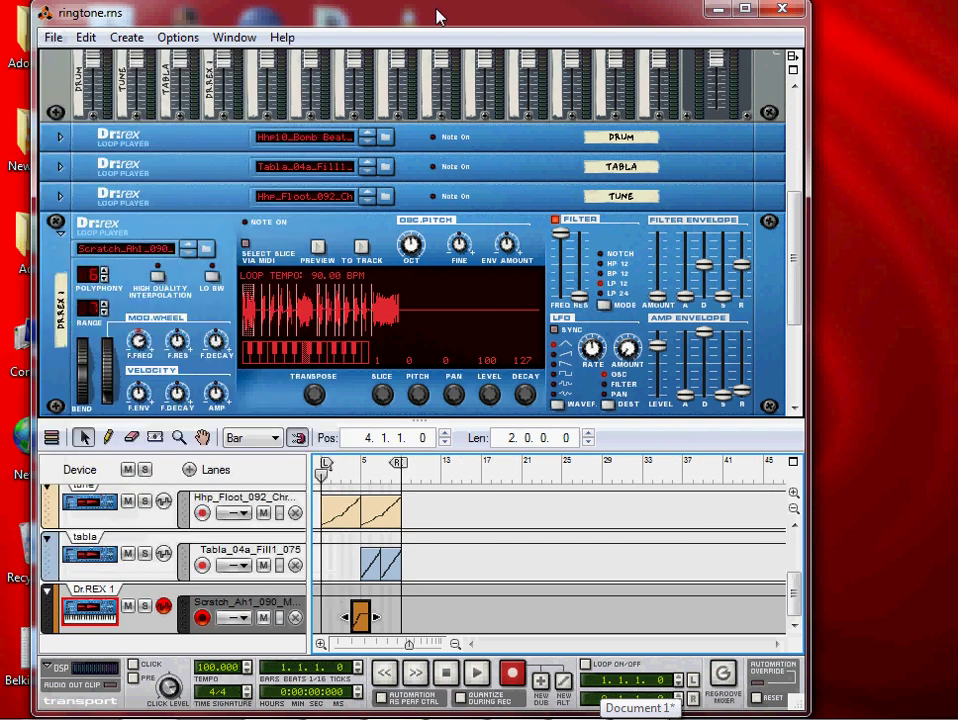
{"action": "left_click", "coordinate": [52, 40]}
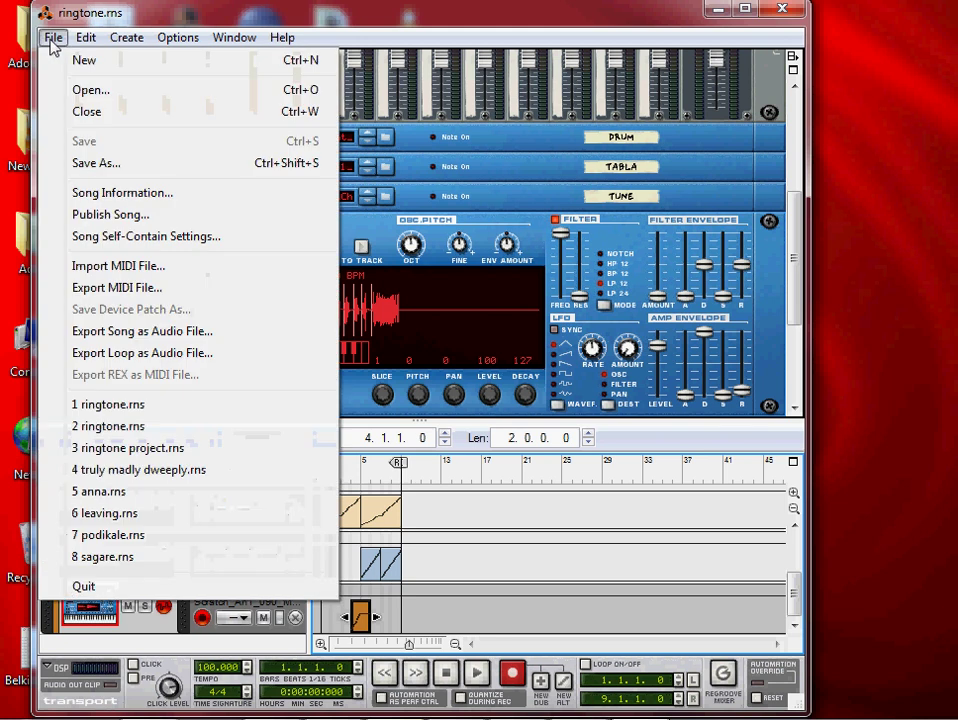
{"action": "left_click", "coordinate": [168, 338]}
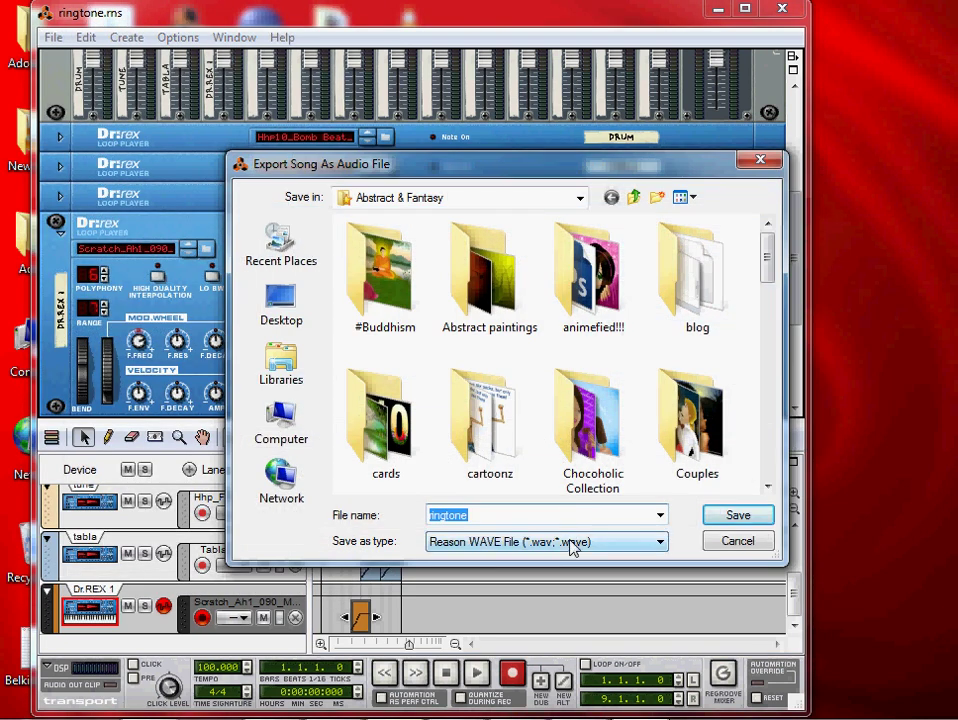
{"action": "left_click", "coordinate": [569, 515]}
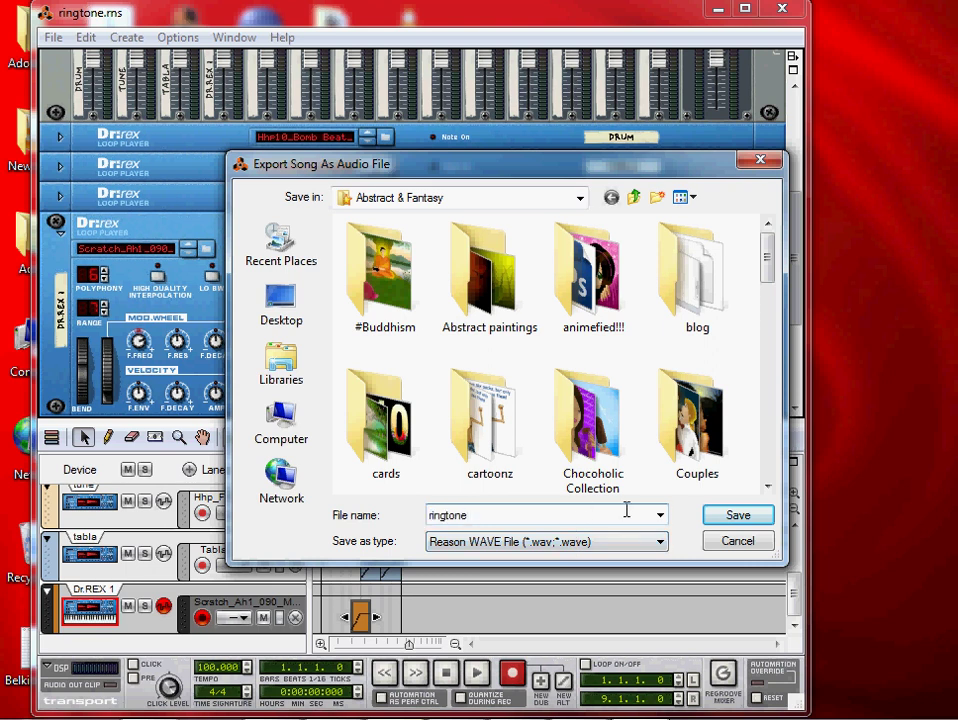
{"action": "left_click", "coordinate": [712, 521]}
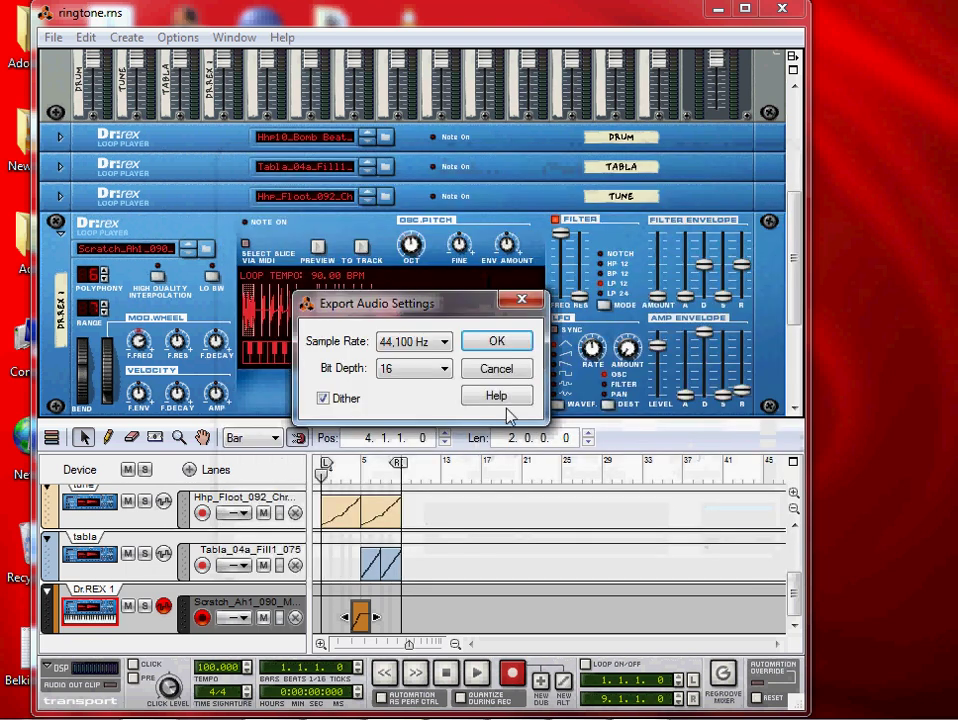
{"action": "left_click", "coordinate": [492, 343]}
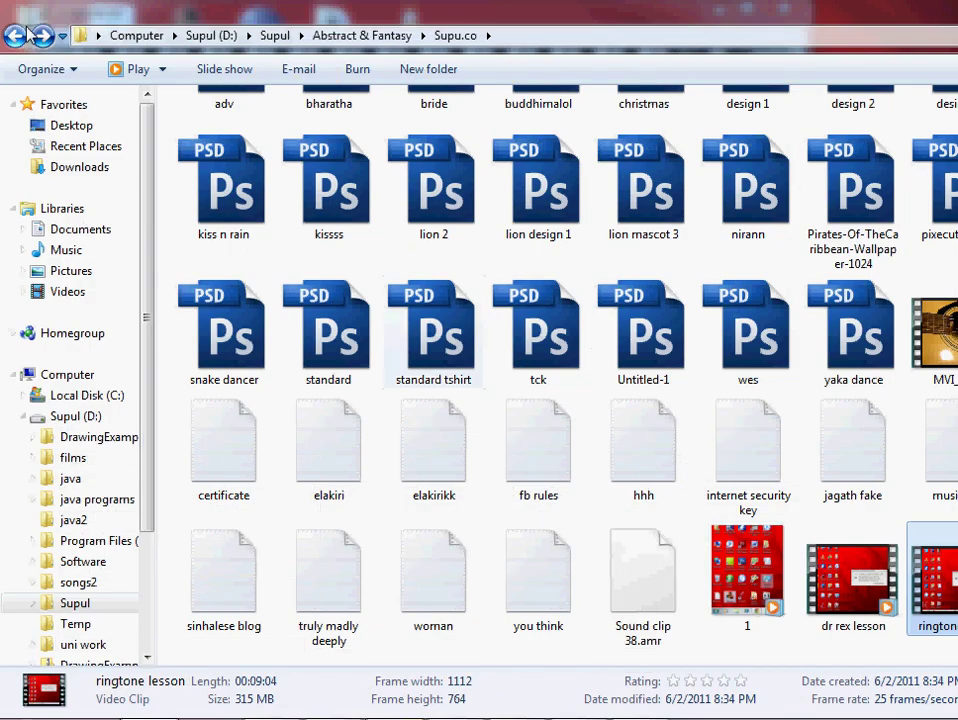
Step: Switch to the file explorer, play the exported ringtone file in the media player at a higher volume, and close the player
{"action": "left_click", "coordinate": [16, 36]}
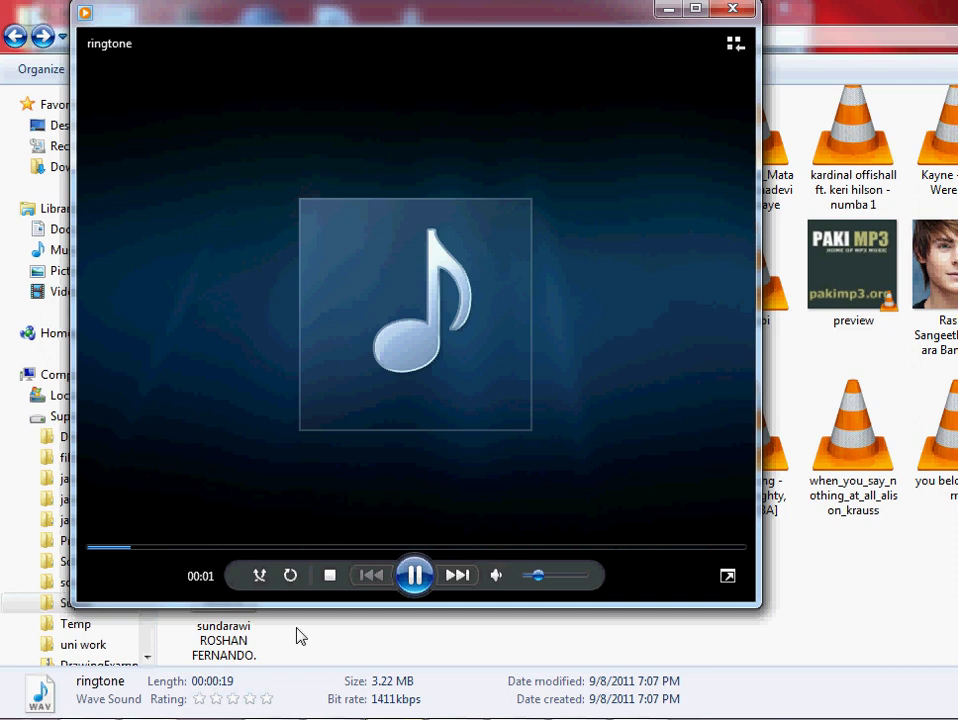
{"action": "left_click_drag", "start_coordinate": [539, 581], "coordinate": [584, 577]}
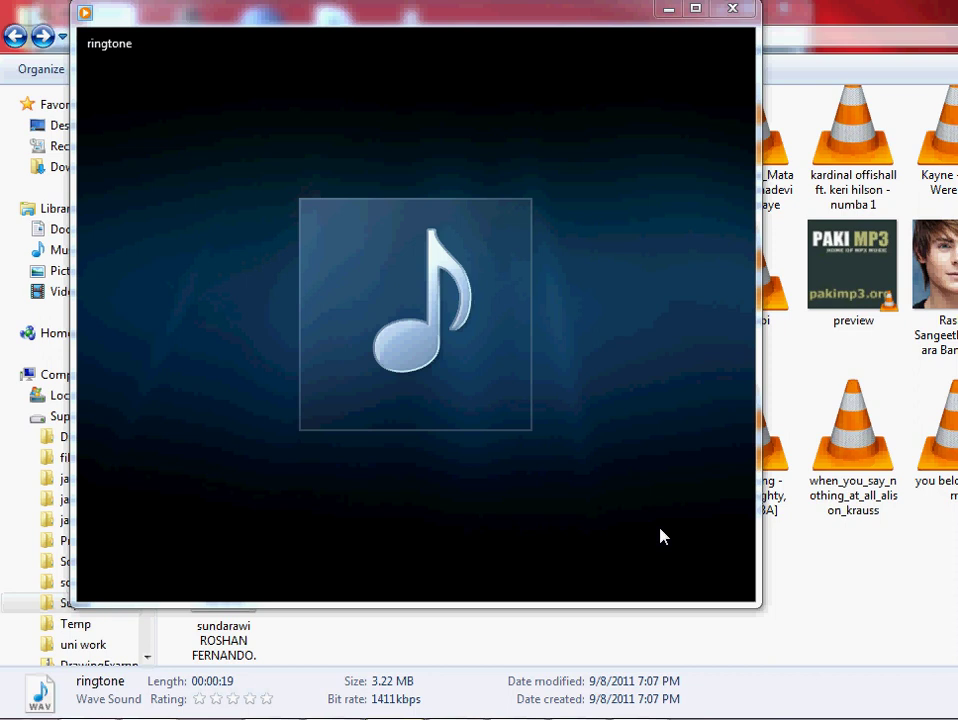
{"action": "left_click", "coordinate": [733, 11]}
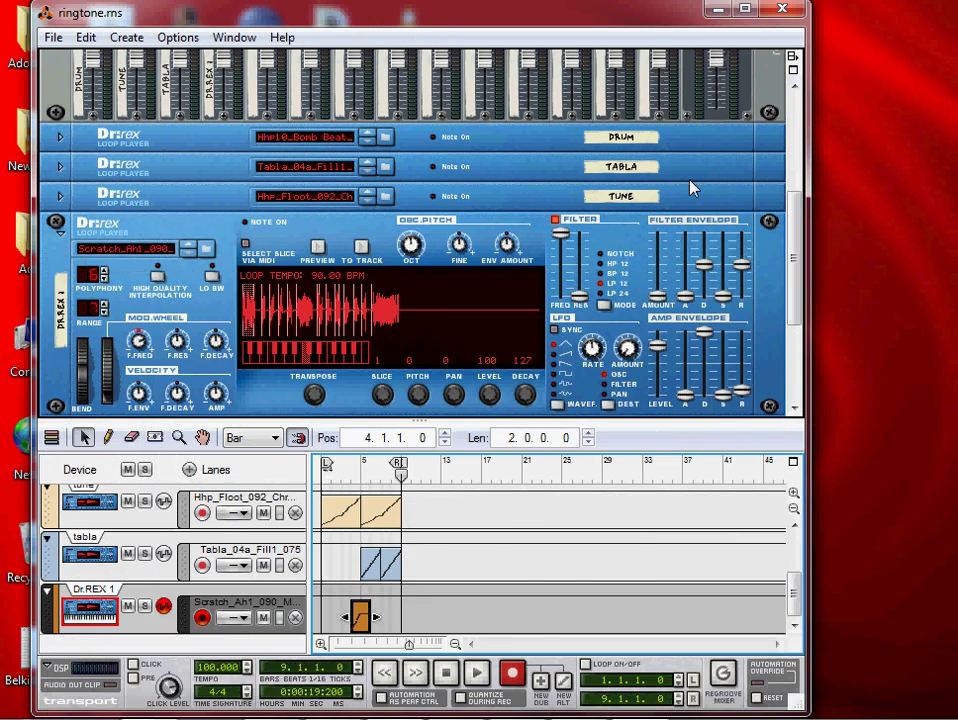
{"action": "scroll", "coordinate": [427, 285], "scroll_direction": "down", "scroll_amount": 1}
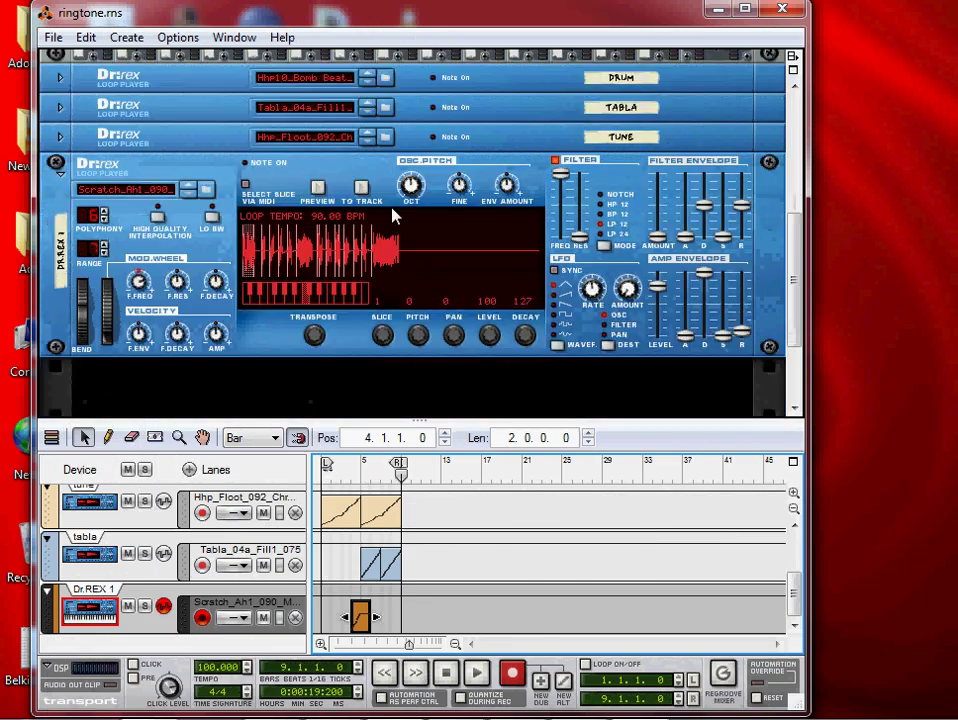
{"action": "left_click_drag", "start_coordinate": [800, 293], "coordinate": [817, 246]}
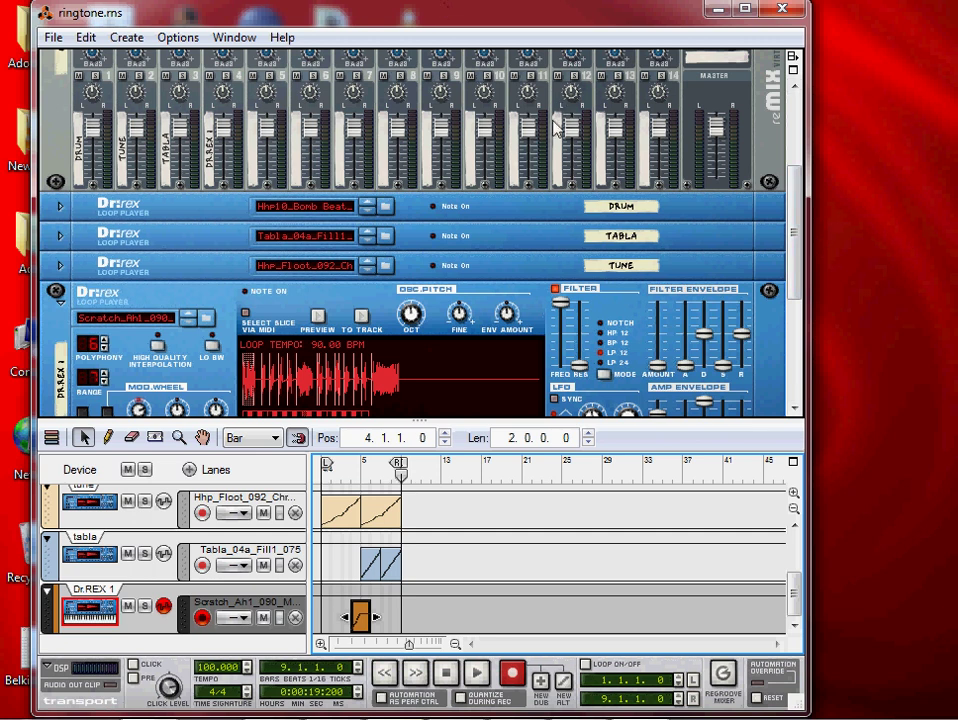
{"action": "left_click", "coordinate": [58, 38]}
{"action": "left_click", "coordinate": [76, 148]}
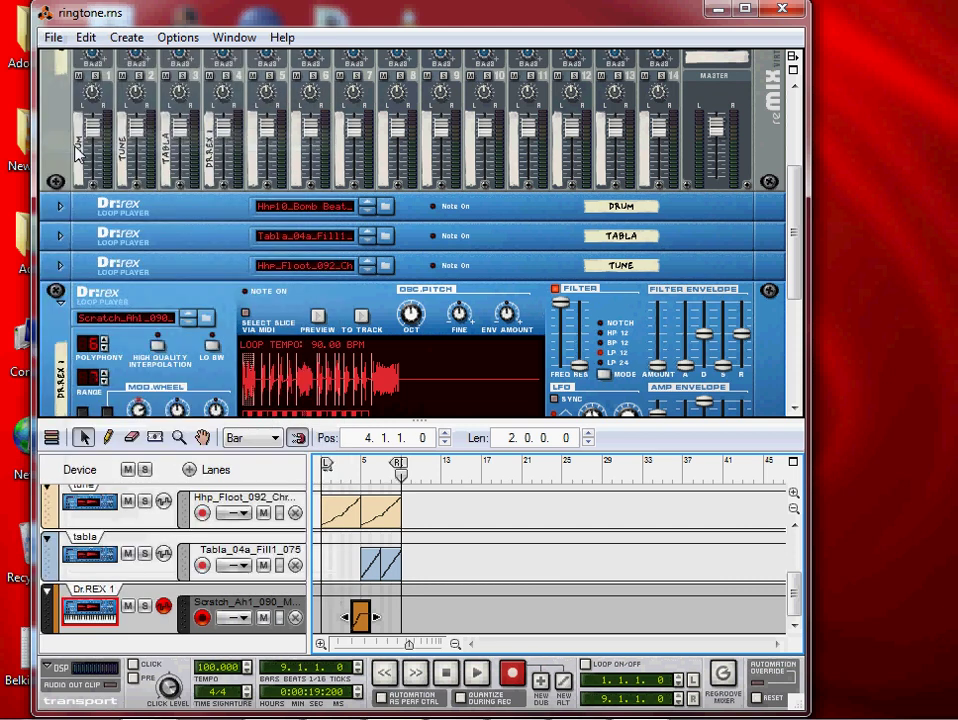